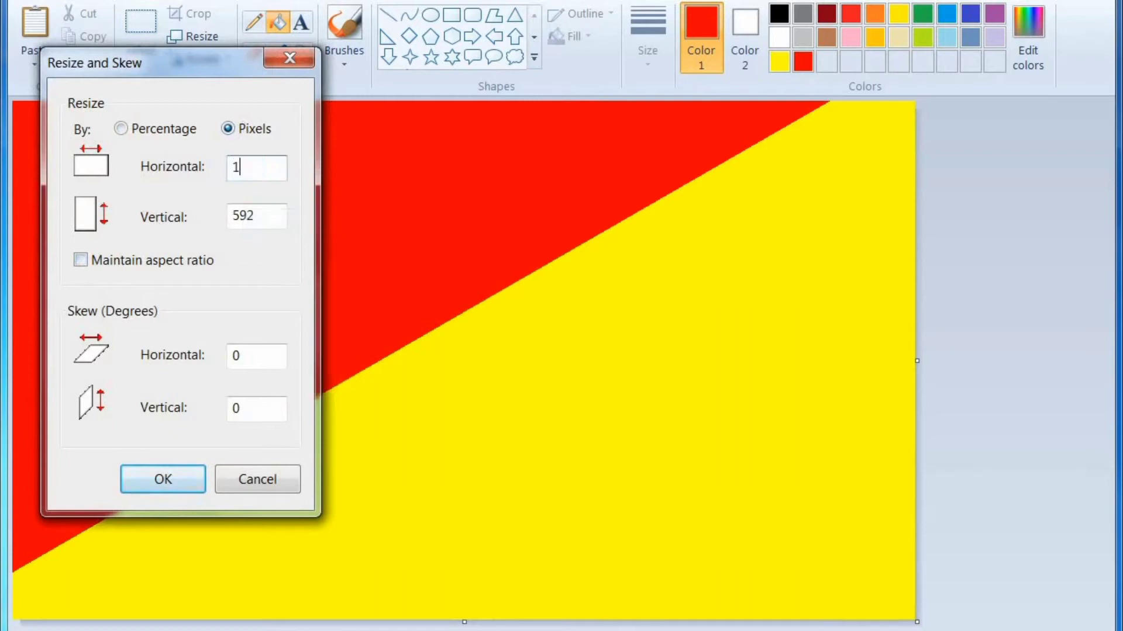
Step: Resize the red and yellow image to a horizontal size of 1029 pixels so the colours blend into a vertical gradient
left_click(193, 37)
type("1029")
key("Return")
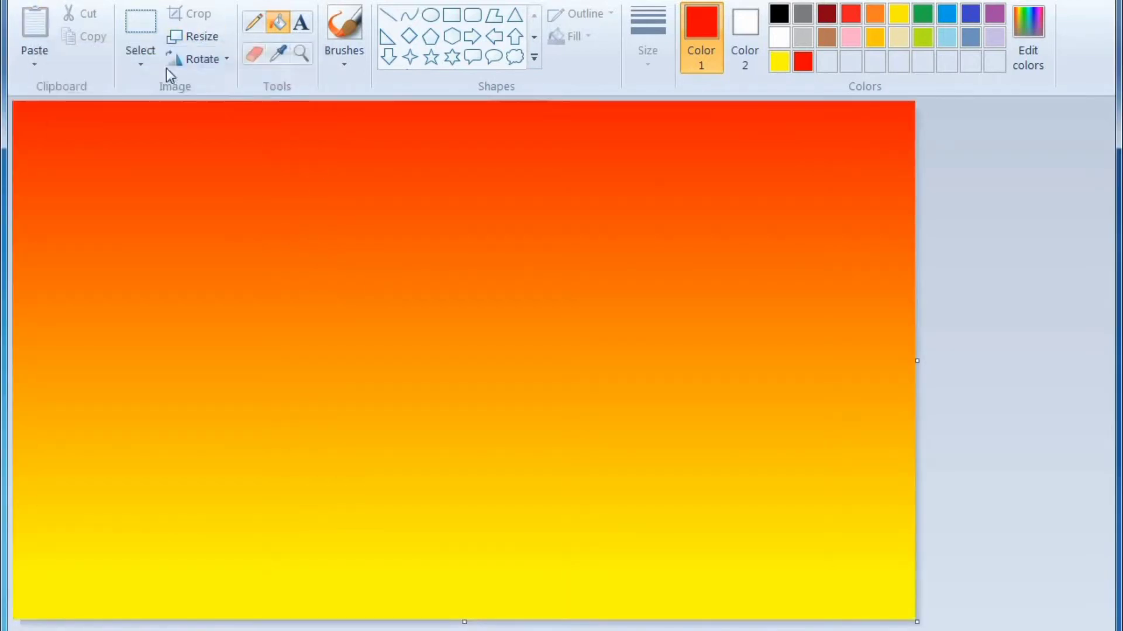
Step: Select the whole gradient and shrink it vertically so it covers roughly the upper three fifths of the canvas
left_click(135, 49)
left_click(163, 183)
right_click(474, 554)
left_click_drag(464, 619, 505, 414)
left_click(1034, 281)
Step: Draw a blue rectangle with a Watercolor fill over the white area below the gradient as water, meeting the sky's lower edge
left_click(451, 15)
left_click(953, 16)
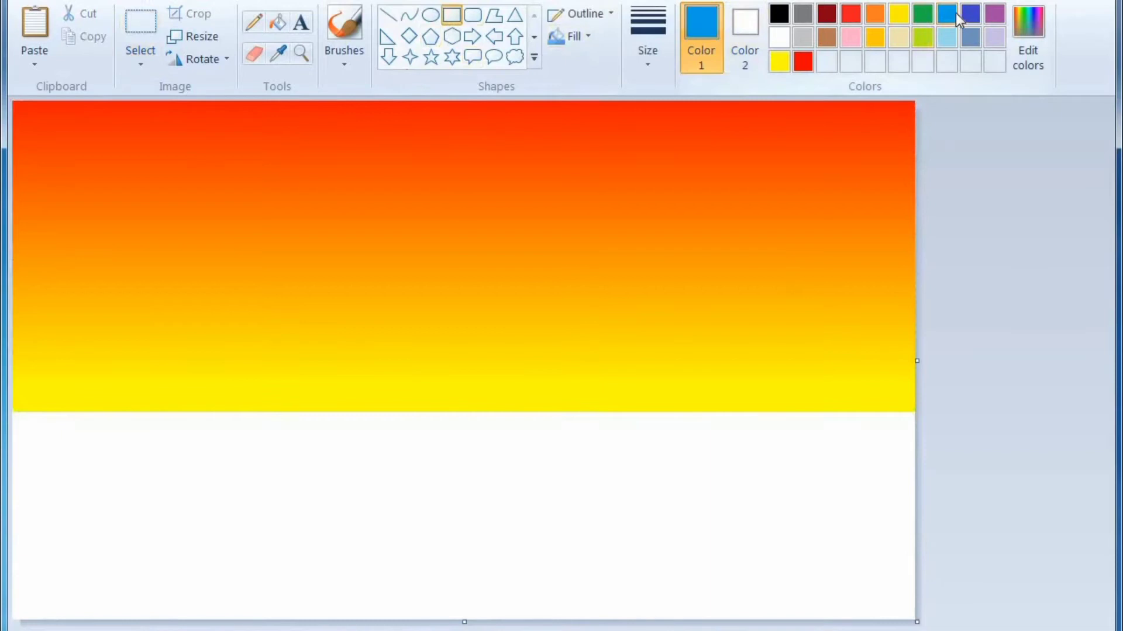
left_click(744, 35)
left_click(970, 14)
left_click(947, 14)
mouse_move(16, 413)
left_mouse_down()
mouse_move(511, 621)
mouse_move(997, 626)
left_mouse_up()
left_click(572, 36)
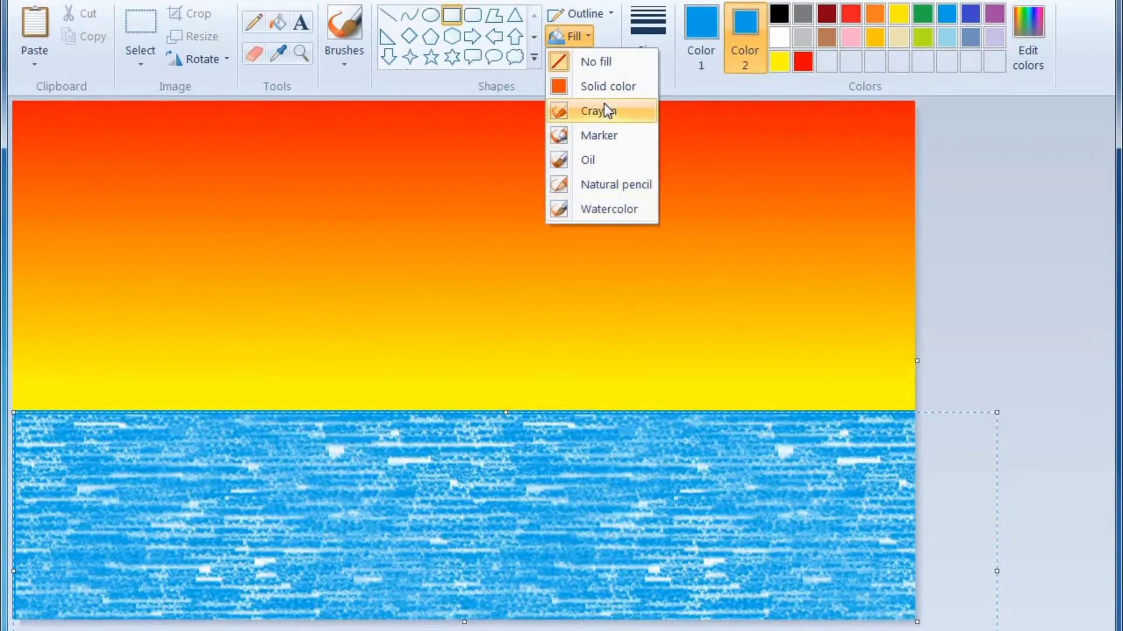
left_click(614, 209)
left_click_drag(539, 466, 544, 465)
left_click(955, 381)
Step: Draw a circle with a white outline and a white solid color fill in the sky as the sun
left_click(430, 15)
left_click(779, 37)
left_click(701, 29)
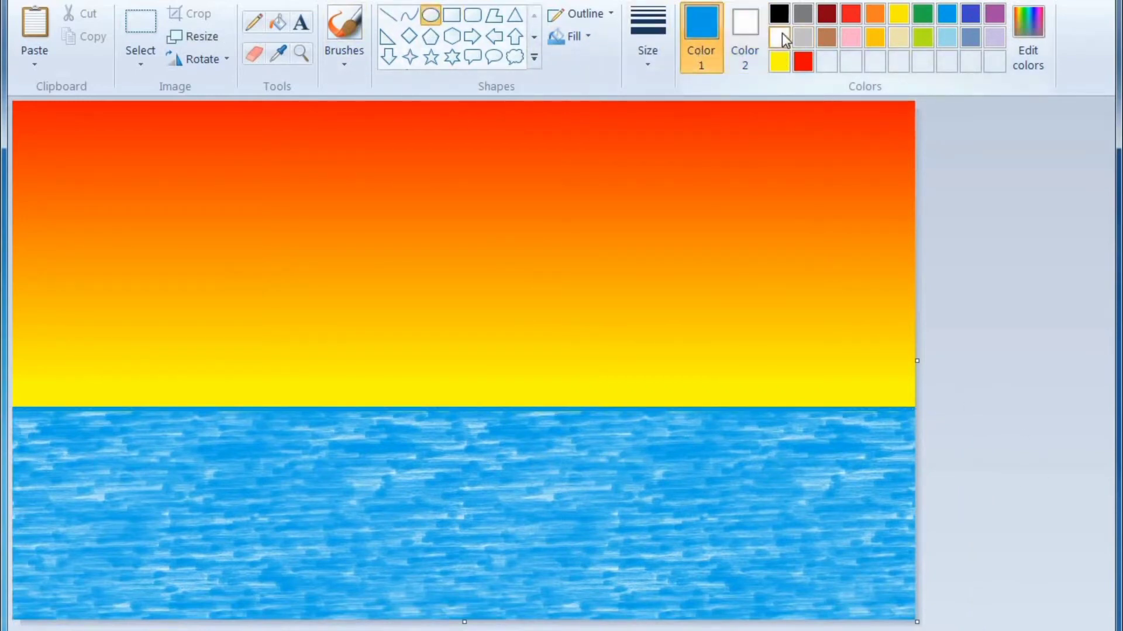
left_click(780, 38)
left_click_drag(282, 161, 468, 349)
left_click(574, 36)
left_click(579, 86)
Step: Shrink the white sun slightly and move it higher in the sky, left of centre
left_click_drag(420, 282, 412, 269)
left_click_drag(460, 331, 425, 295)
left_click_drag(381, 221, 382, 199)
left_click_drag(428, 272, 443, 297)
left_click(1009, 295)
Step: Paint dark green hills with the brush on the left horizon and across the lower-right corner of the picture
left_click(357, 66)
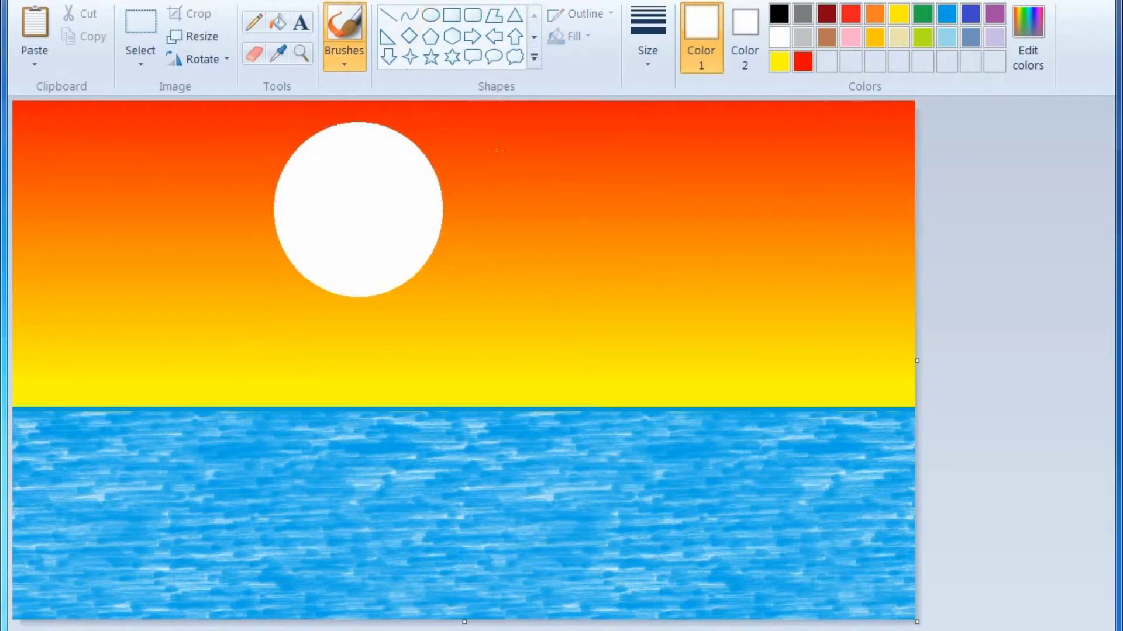
left_click(1036, 40)
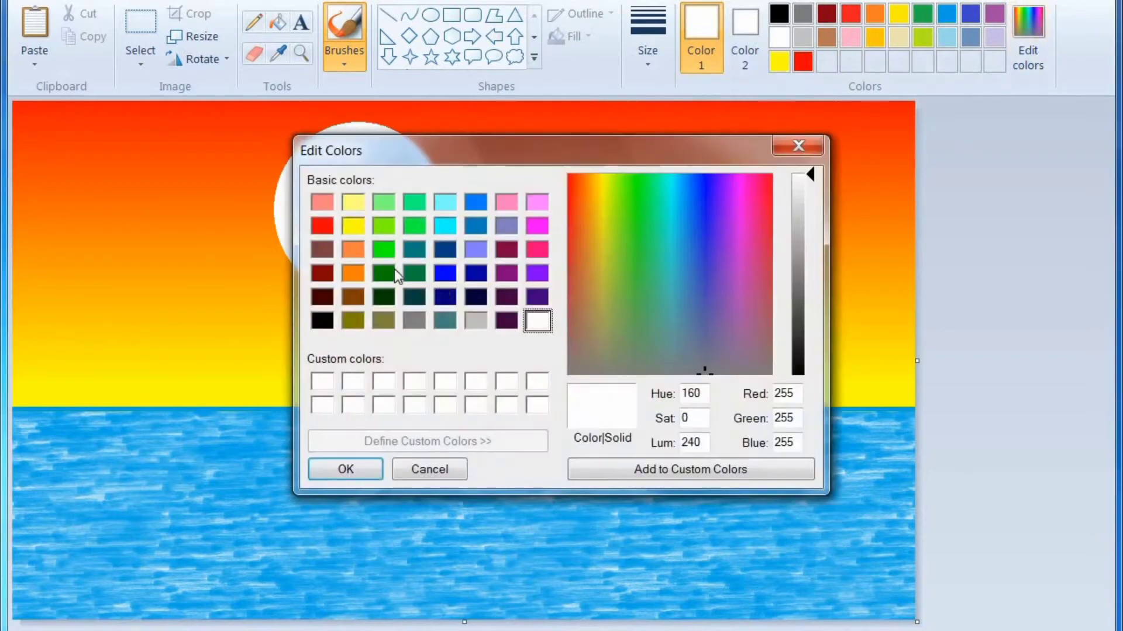
left_click(383, 296)
left_click(345, 469)
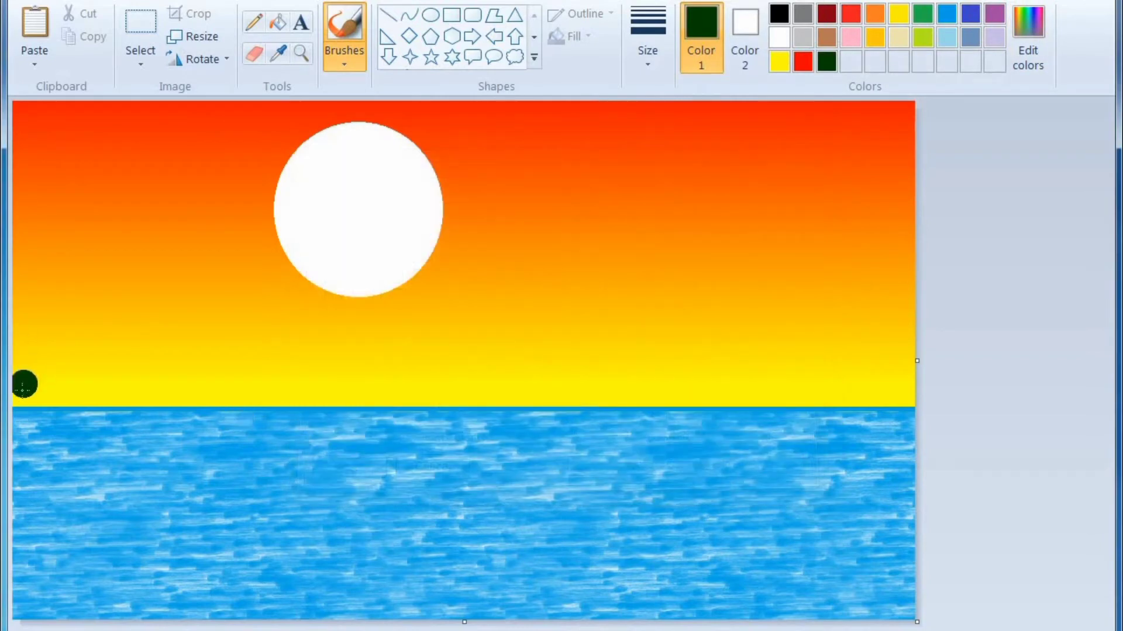
mouse_move(36, 392)
left_mouse_down()
mouse_move(246, 399)
mouse_move(21, 384)
mouse_move(27, 344)
mouse_move(33, 365)
mouse_move(73, 352)
mouse_move(177, 386)
mouse_move(43, 349)
mouse_move(80, 345)
mouse_move(14, 345)
mouse_move(89, 375)
mouse_move(146, 363)
mouse_move(179, 384)
mouse_move(234, 377)
left_mouse_up()
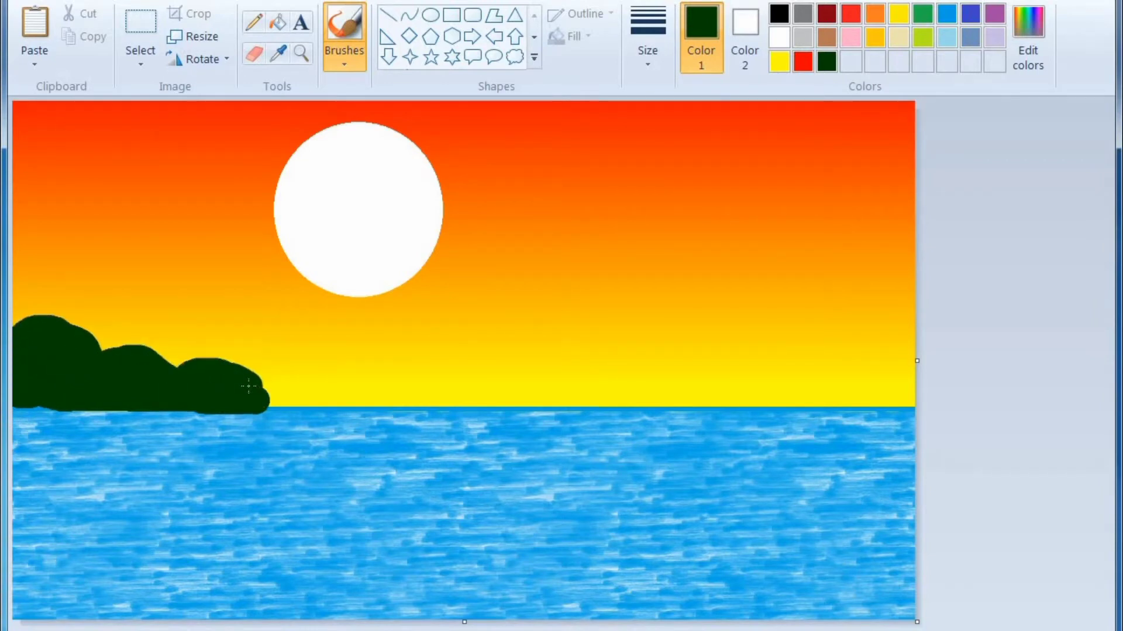
mouse_move(912, 507)
left_mouse_down()
mouse_move(839, 491)
mouse_move(591, 601)
mouse_move(512, 617)
left_mouse_up()
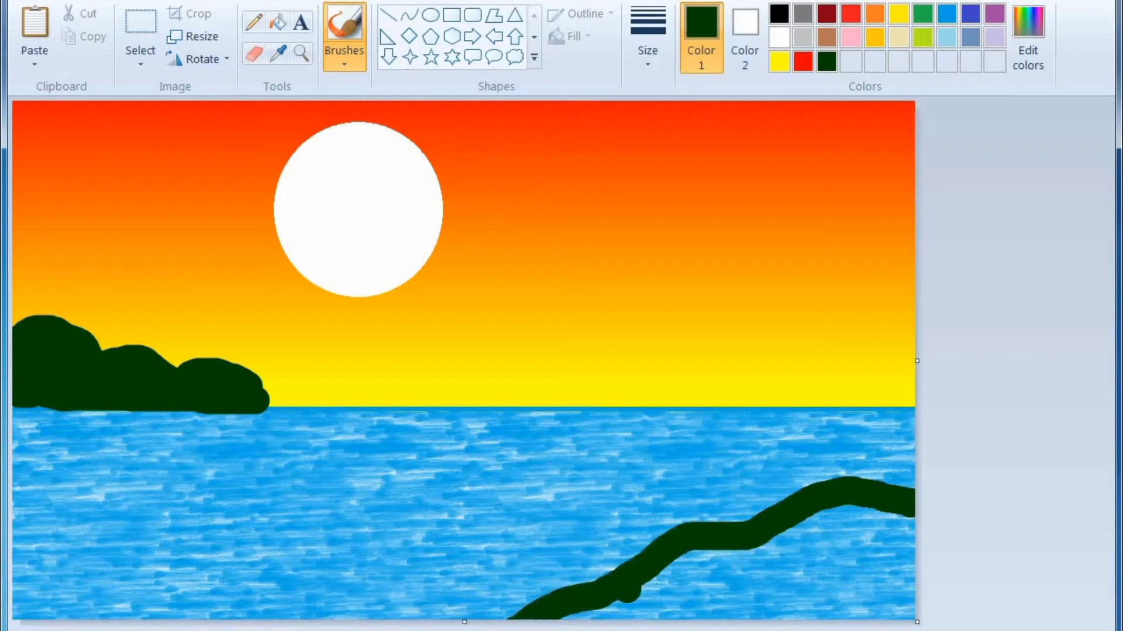
mouse_move(901, 407)
left_mouse_down()
mouse_move(662, 572)
mouse_move(883, 487)
mouse_move(921, 442)
mouse_move(787, 496)
mouse_move(927, 424)
mouse_move(628, 609)
mouse_move(671, 589)
mouse_move(740, 610)
mouse_move(759, 575)
mouse_move(933, 490)
mouse_move(847, 595)
mouse_move(859, 616)
mouse_move(912, 526)
left_mouse_up()
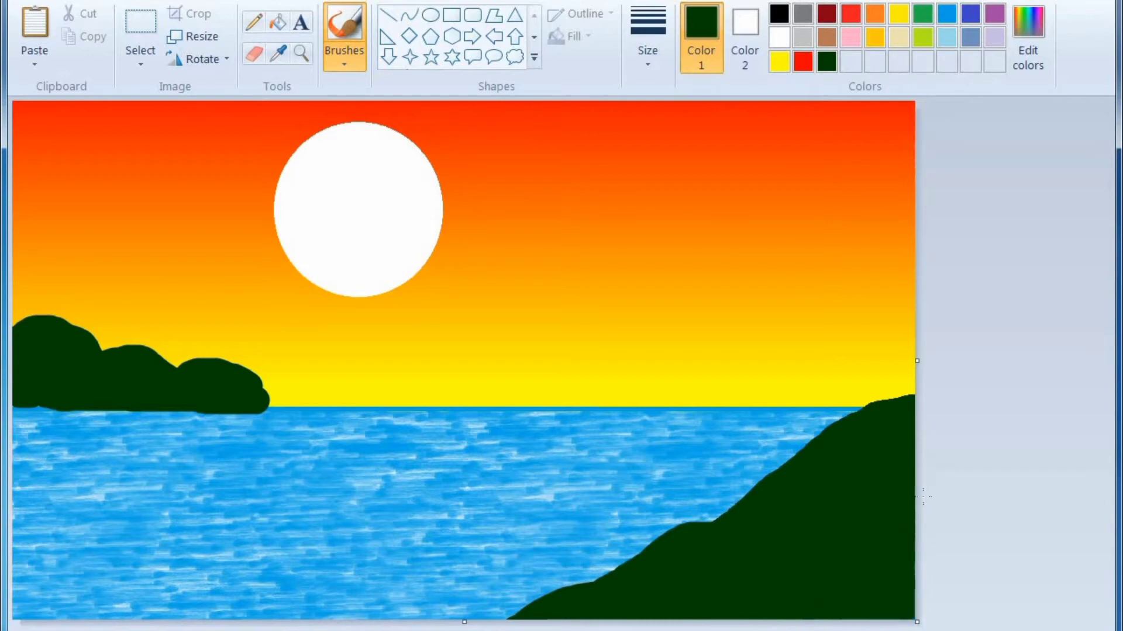
Step: Mix a slightly lighter dark green and paint a second ridge in front of the lower-right hill
left_click(1029, 58)
left_click(346, 470)
mouse_move(813, 435)
left_mouse_down()
mouse_move(672, 463)
mouse_move(683, 459)
mouse_move(397, 609)
mouse_move(475, 613)
mouse_move(453, 607)
mouse_move(588, 528)
mouse_move(539, 565)
mouse_move(567, 588)
mouse_move(795, 440)
mouse_move(700, 496)
left_mouse_up()
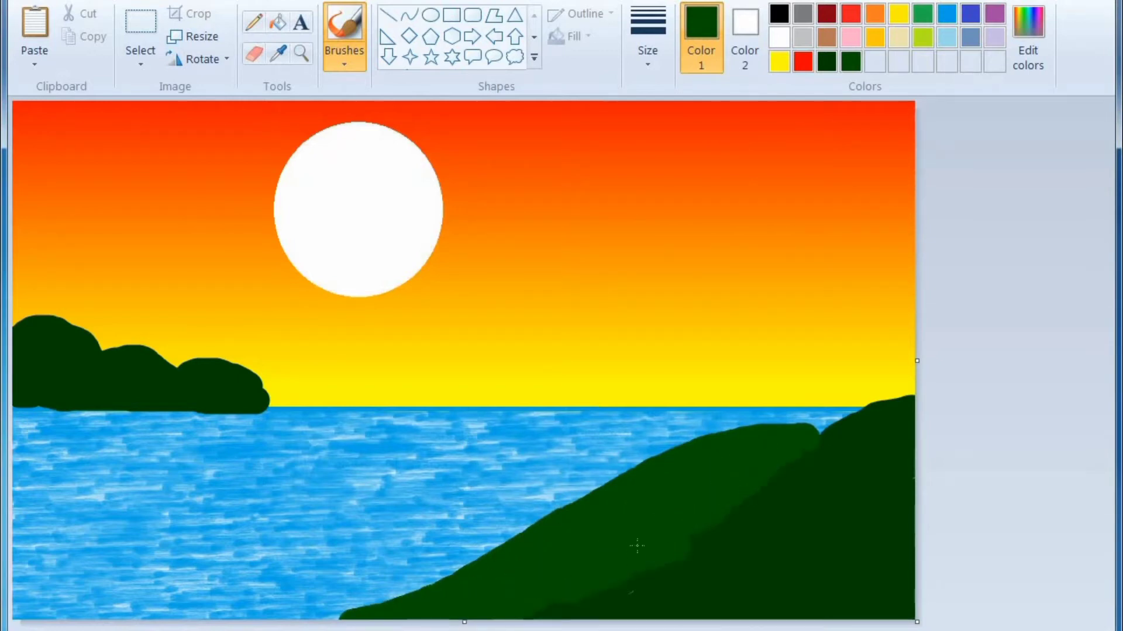
left_click_drag(825, 424, 674, 466)
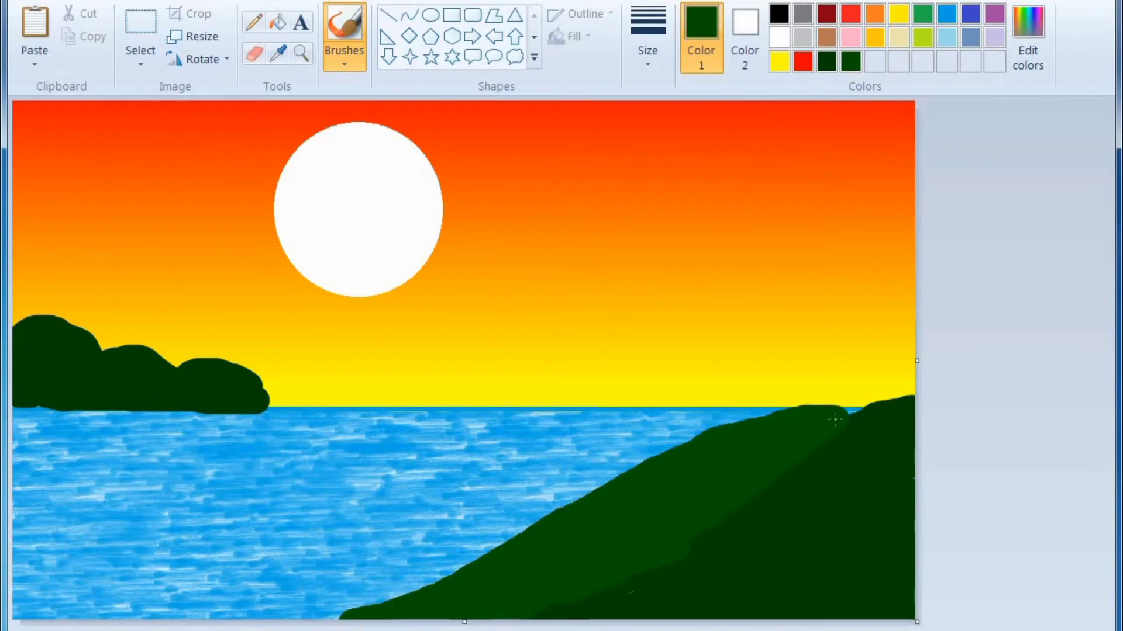
Step: Mix a brighter green with luminance 47 (red 0, green 100, blue 0) as the brush colour
left_click(1027, 53)
left_click(811, 336)
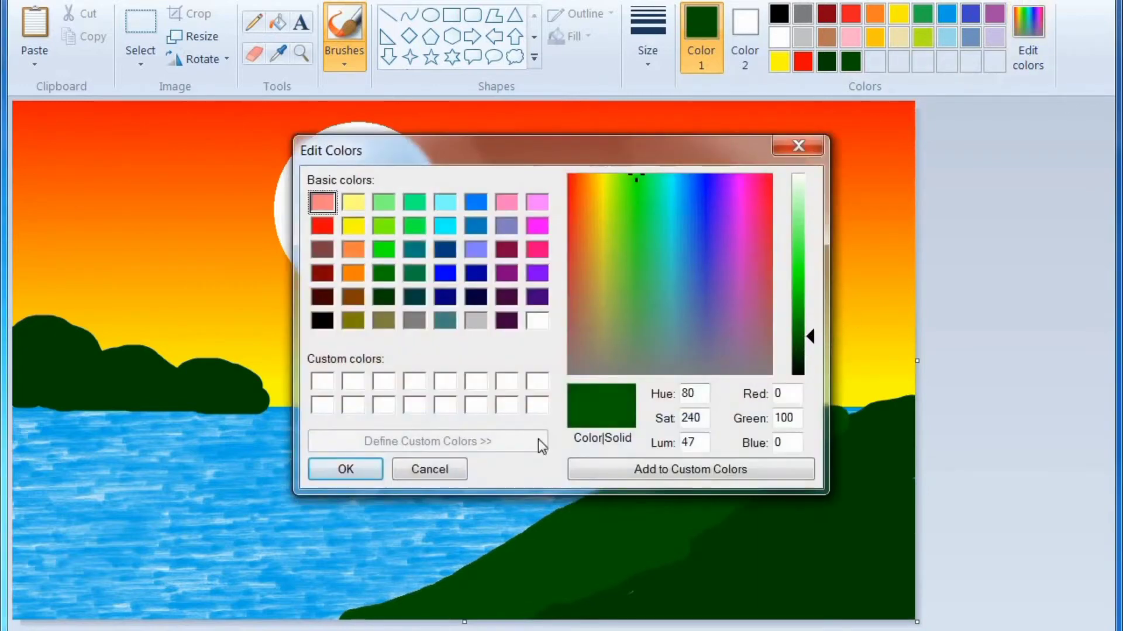
left_click(356, 469)
Step: Try to paint a brighter green ridge along the water's edge in front of the existing hills
mouse_move(742, 422)
left_mouse_down()
mouse_move(624, 431)
mouse_move(386, 545)
mouse_move(334, 613)
left_mouse_up()
mouse_move(400, 566)
left_mouse_down()
mouse_move(492, 543)
mouse_move(690, 437)
mouse_move(444, 522)
left_mouse_up()
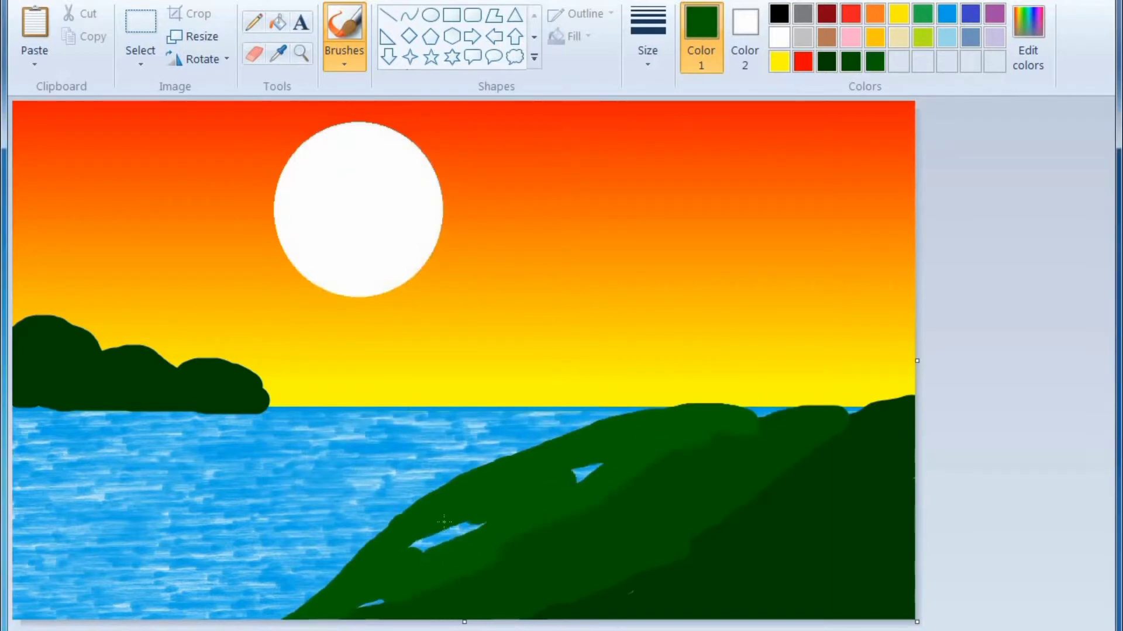
key("ctrl+z")
key("ctrl+z")
key("ctrl+z")
Step: Repaint the brighter green ridge from the horizon down to the lower edge of the picture
mouse_move(743, 412)
left_mouse_down()
mouse_move(526, 444)
mouse_move(397, 540)
mouse_move(327, 608)
left_mouse_up()
mouse_move(399, 566)
left_mouse_down()
mouse_move(568, 467)
mouse_move(495, 505)
mouse_move(608, 450)
mouse_move(696, 438)
left_mouse_up()
mouse_move(380, 603)
left_mouse_down()
mouse_move(497, 539)
mouse_move(540, 469)
left_mouse_up()
Step: Undo the added ridge strokes back to the single darkest hill in the lower-right corner
key("ctrl+z")
key("ctrl+z")
key("ctrl+z")
key("ctrl+z")
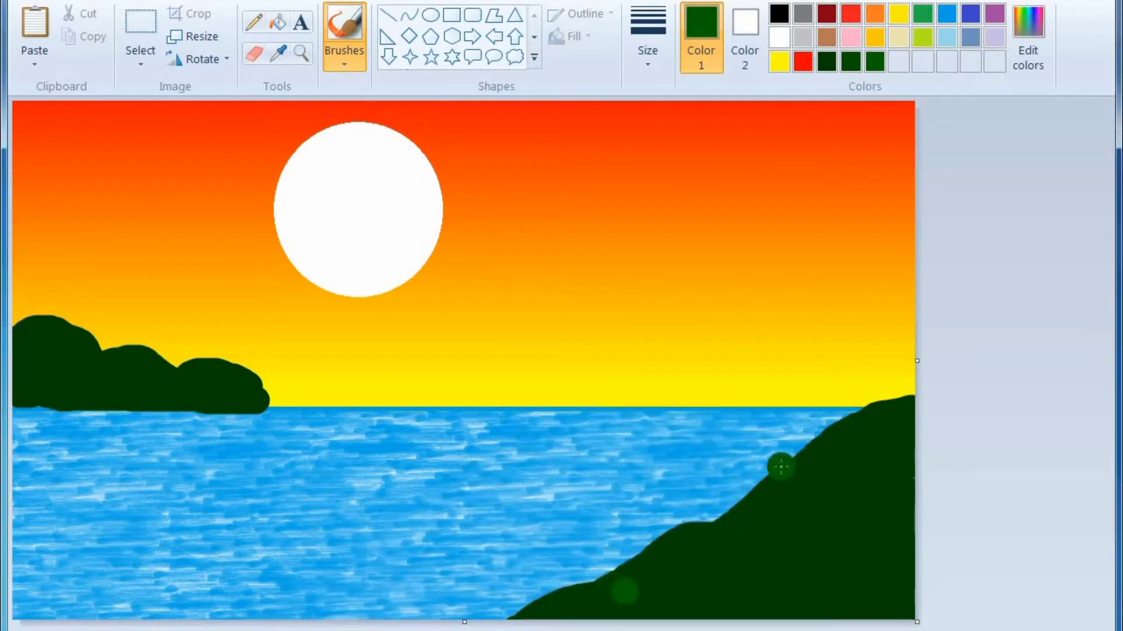
Step: Paint a brighter green ridge along the slope of the darkest hill and fill its gaps
mouse_move(802, 444)
left_mouse_down()
mouse_move(734, 447)
mouse_move(622, 487)
mouse_move(510, 560)
mouse_move(376, 622)
mouse_move(533, 589)
mouse_move(629, 533)
mouse_move(553, 564)
mouse_move(755, 465)
left_mouse_up()
left_click_drag(623, 505, 708, 506)
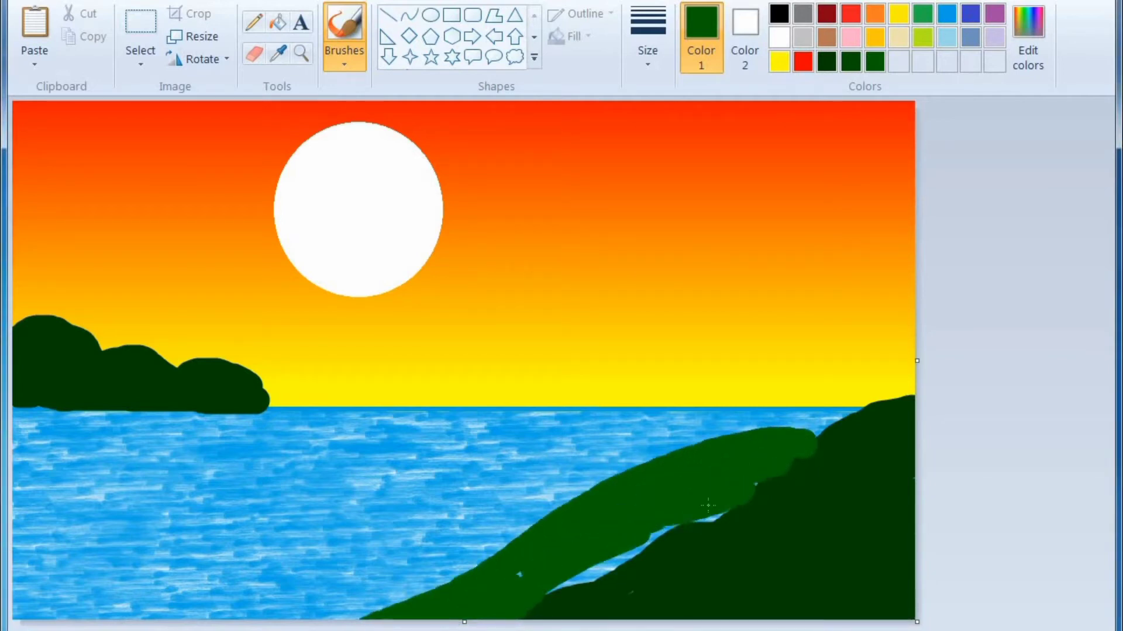
mouse_move(605, 556)
left_mouse_down()
mouse_move(535, 577)
mouse_move(647, 544)
mouse_move(734, 497)
left_mouse_up()
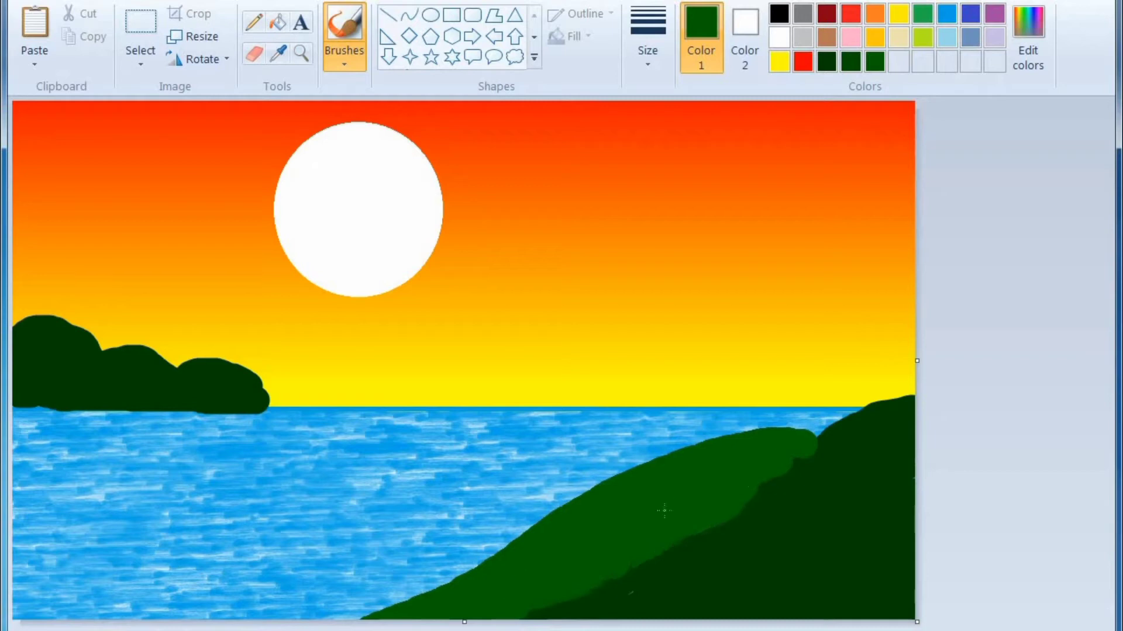
Step: Paint an outer ridge in the medium dark green along the water, redoing the first stroke
mouse_move(640, 464)
left_mouse_down()
mouse_move(665, 463)
mouse_move(562, 483)
mouse_move(330, 584)
mouse_move(217, 614)
mouse_move(324, 611)
mouse_move(547, 524)
mouse_move(590, 483)
mouse_move(453, 526)
mouse_move(492, 496)
mouse_move(570, 472)
mouse_move(312, 574)
mouse_move(111, 611)
left_mouse_up()
key("ctrl+z")
left_click(219, 612)
mouse_move(219, 612)
left_mouse_down()
mouse_move(350, 581)
mouse_move(563, 464)
mouse_move(697, 442)
mouse_move(426, 548)
mouse_move(465, 553)
mouse_move(622, 479)
mouse_move(490, 513)
mouse_move(549, 496)
mouse_move(346, 614)
mouse_move(485, 555)
mouse_move(183, 621)
mouse_move(119, 628)
left_mouse_up()
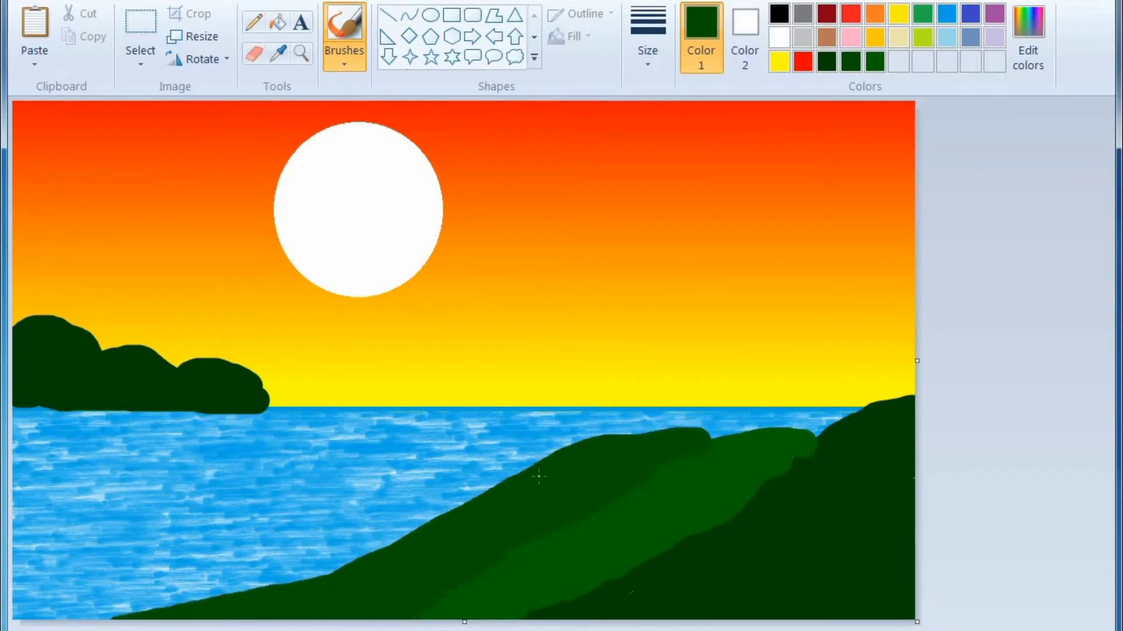
Step: Repaint the middle ridge in the brighter green and extend it up to the darkest hill with a different brush size
left_click(875, 61)
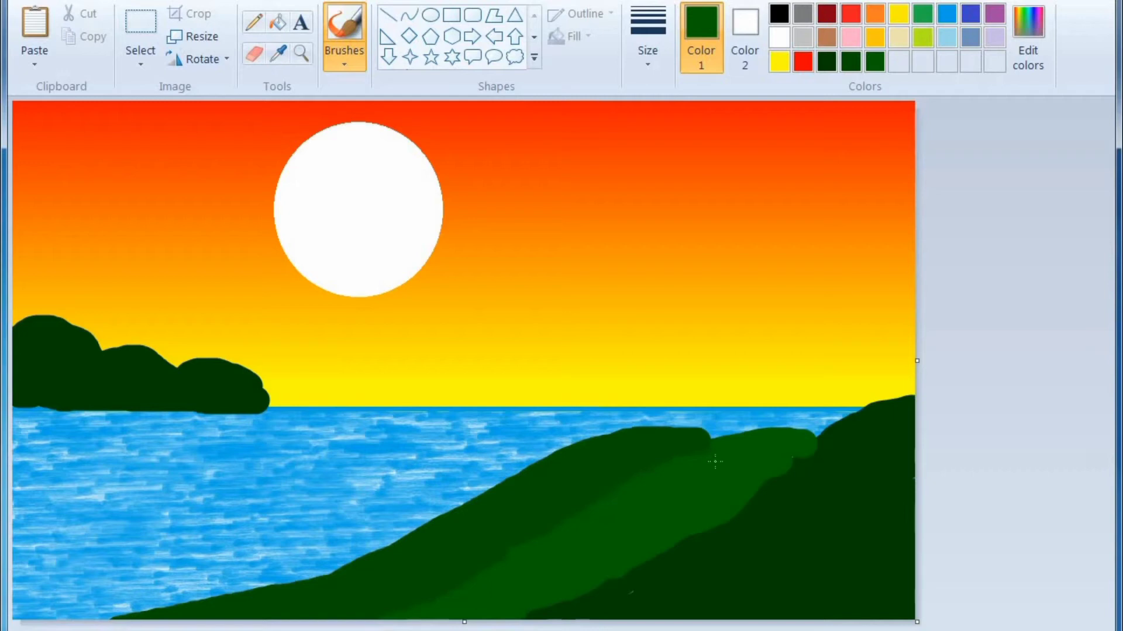
left_click_drag(703, 447, 779, 435)
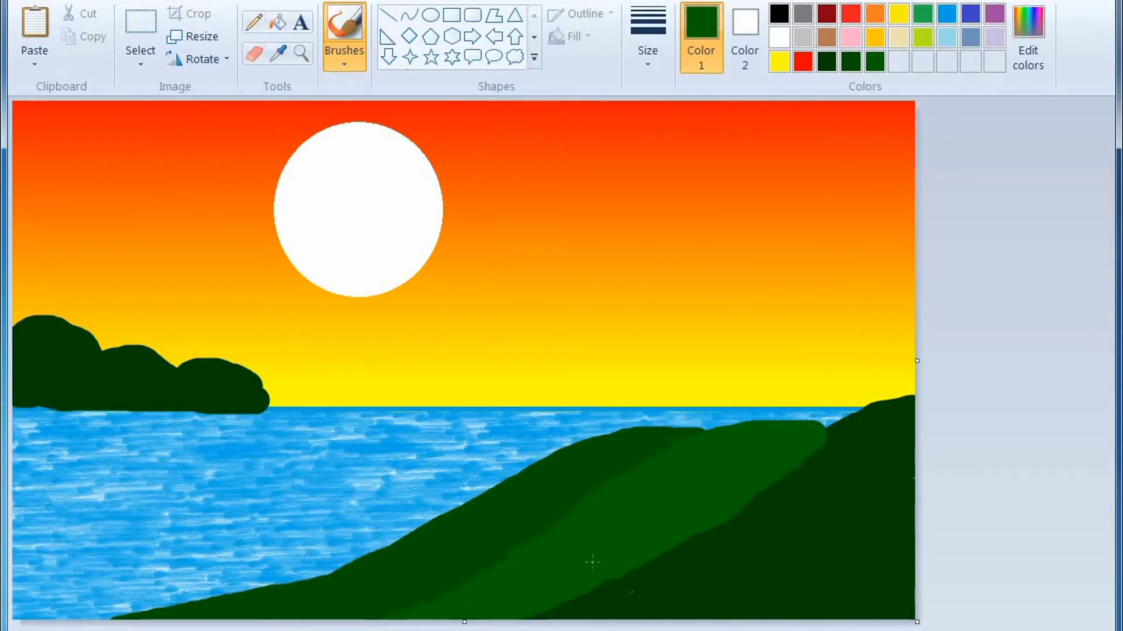
left_click(650, 45)
left_click(683, 221)
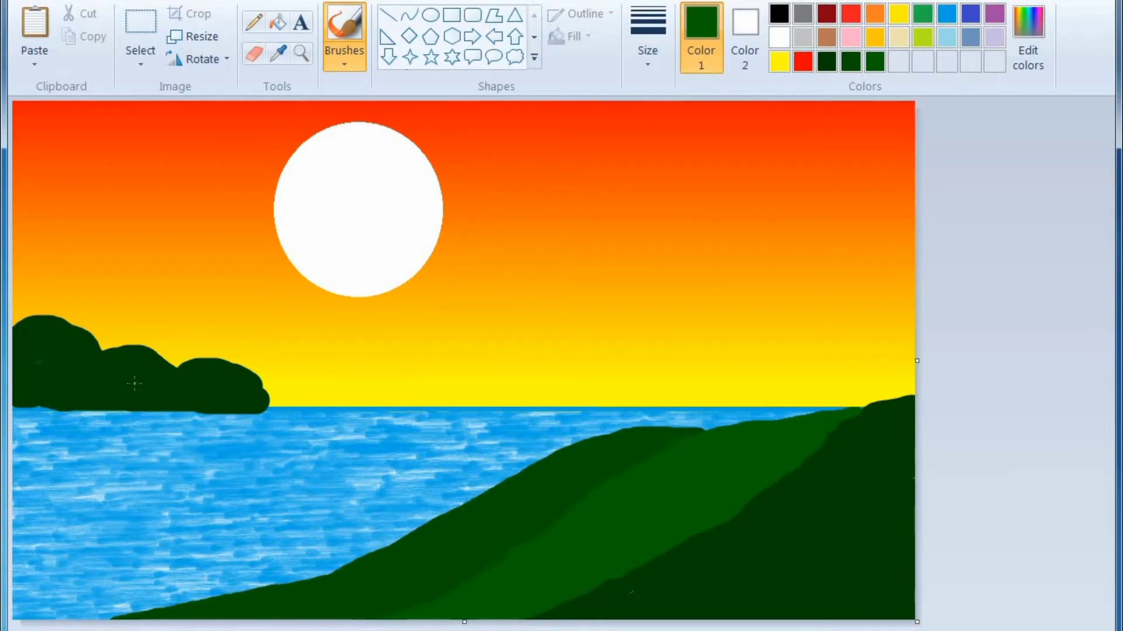
Step: Extend the left hills with a thin headland in the darkest green and smooth the lower-right hill's edge
left_click(826, 61)
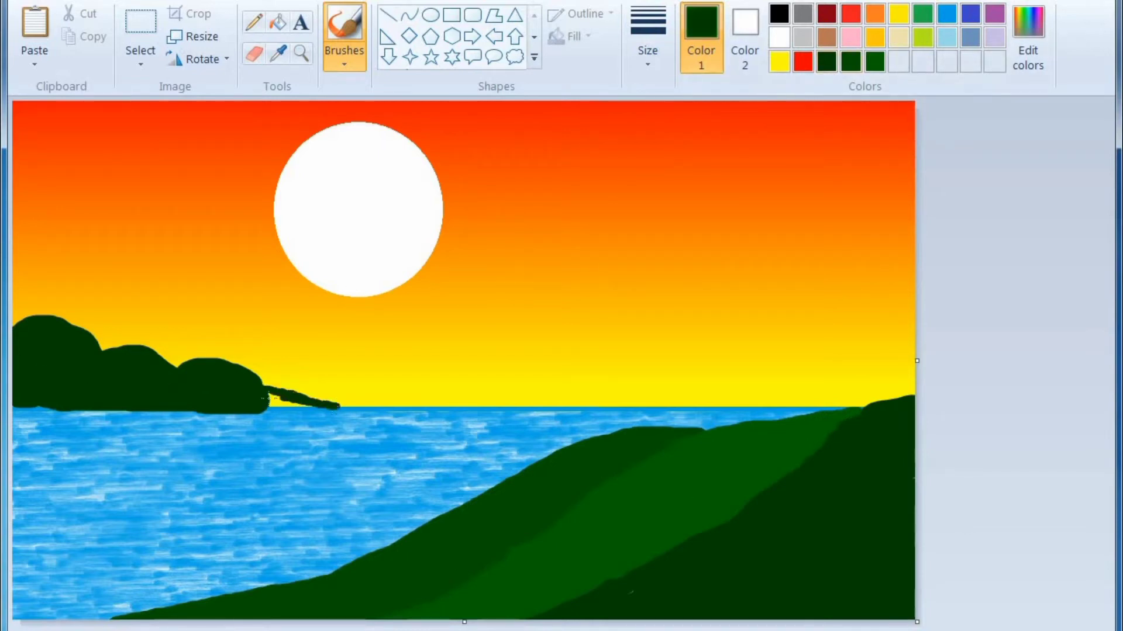
left_click_drag(316, 410, 305, 405)
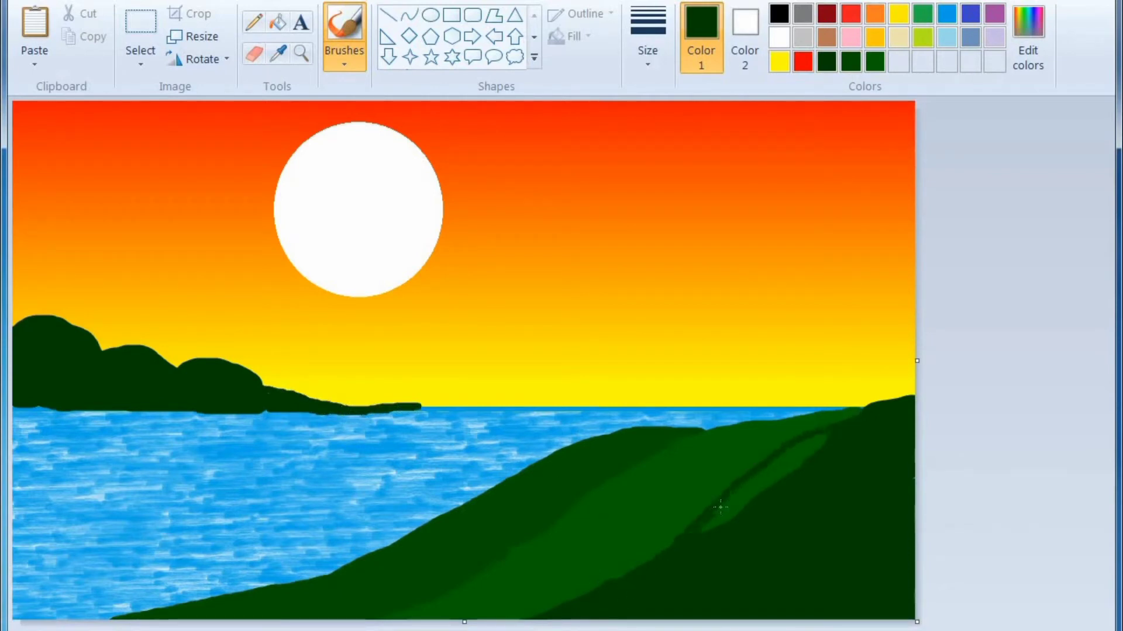
left_click_drag(806, 455, 774, 465)
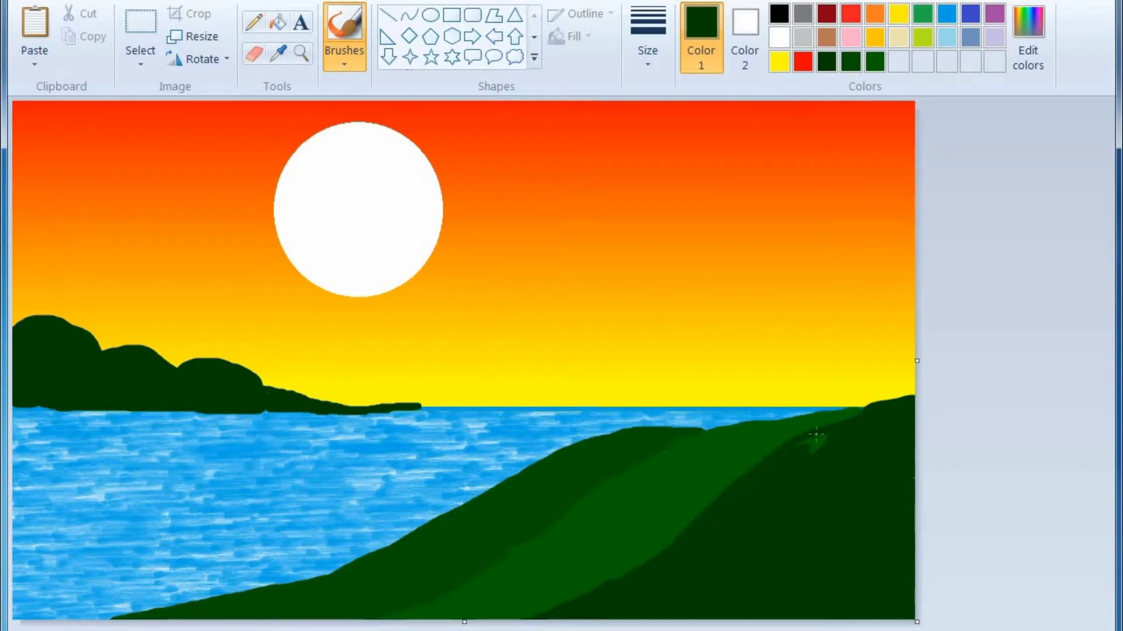
Step: Switch to a textured brush style and choose its stroke size
left_click(343, 55)
left_click(471, 136)
left_click(647, 51)
left_click(677, 220)
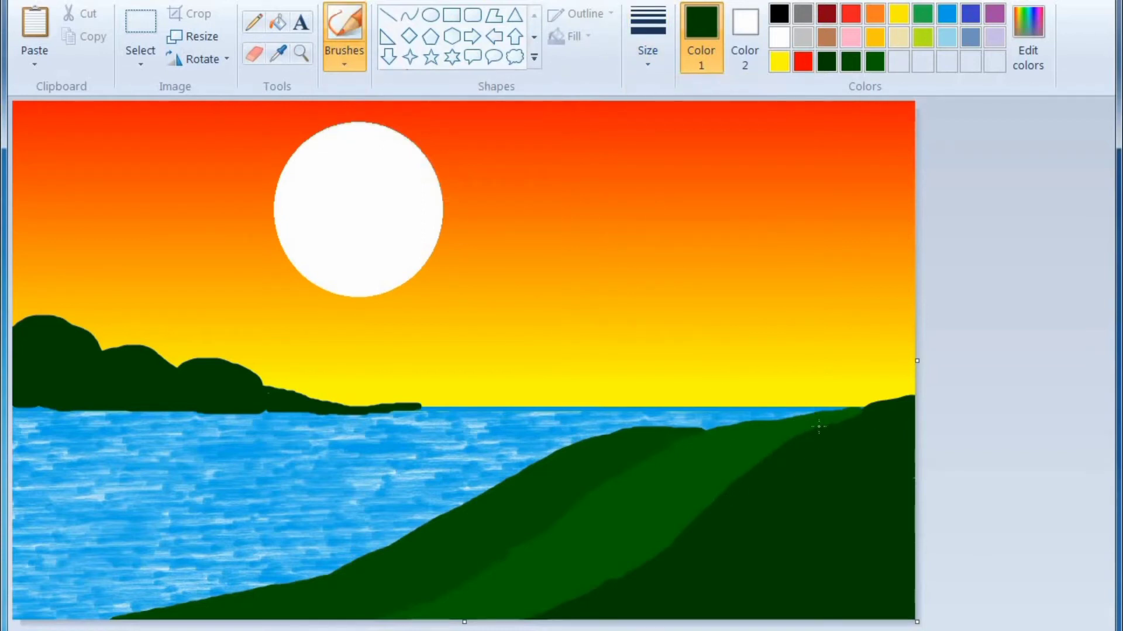
Step: Mix a slightly lighter dark green and add faint shading on the lower-right hill
left_click(1035, 50)
left_click_drag(801, 351, 801, 345)
left_click(346, 470)
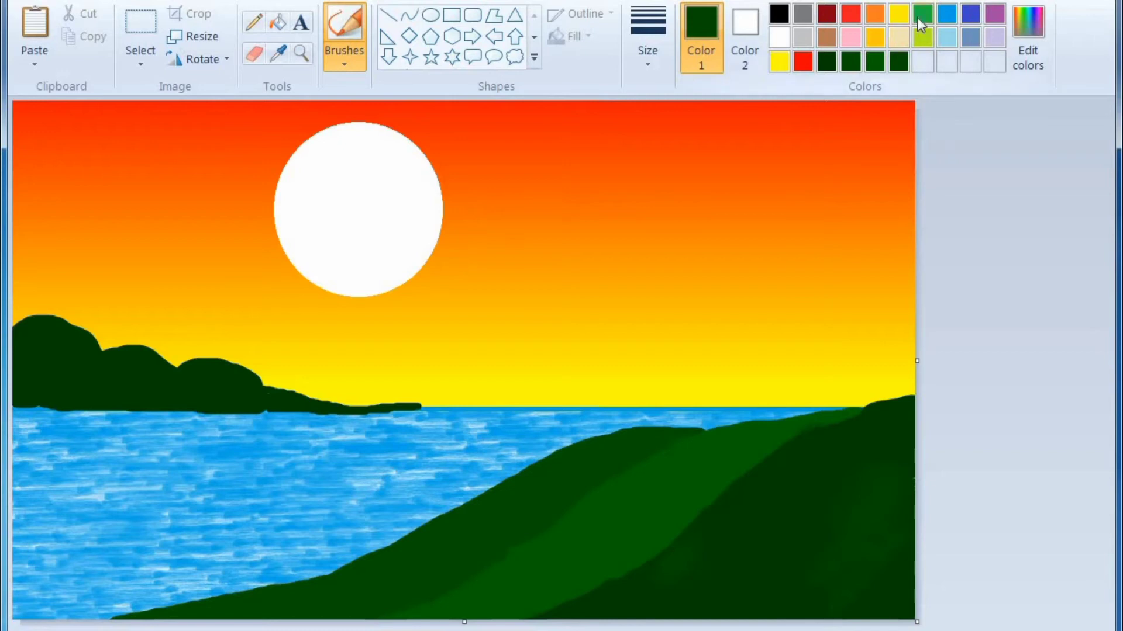
Step: Try to paint a yellow highlight along the edge of the darkest lower-right hill
left_click(894, 22)
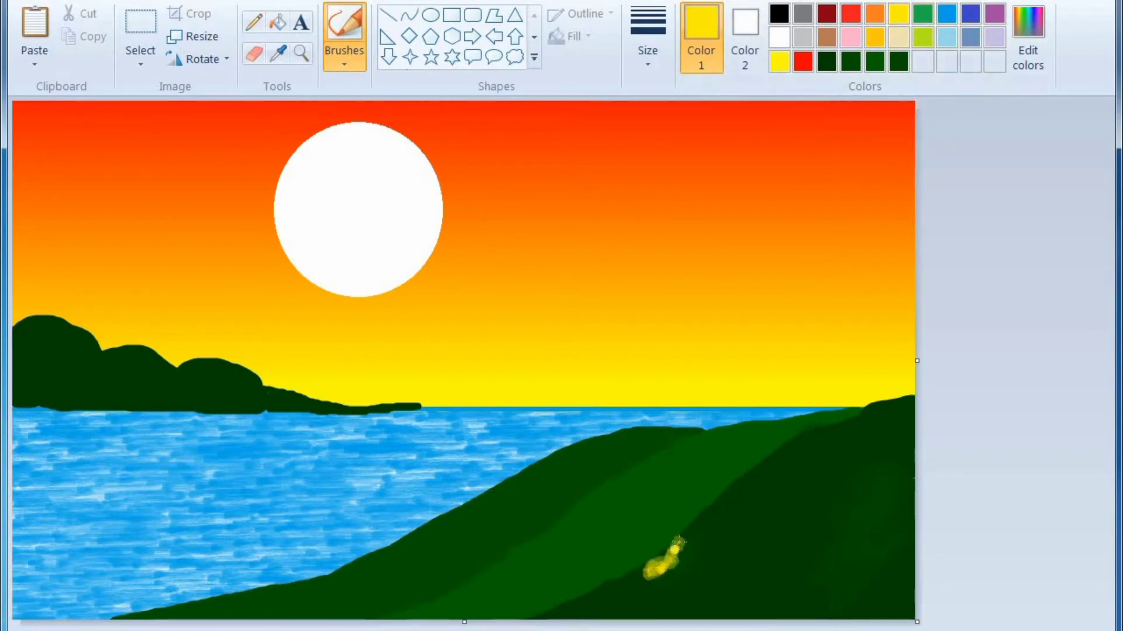
left_click_drag(682, 538, 703, 513)
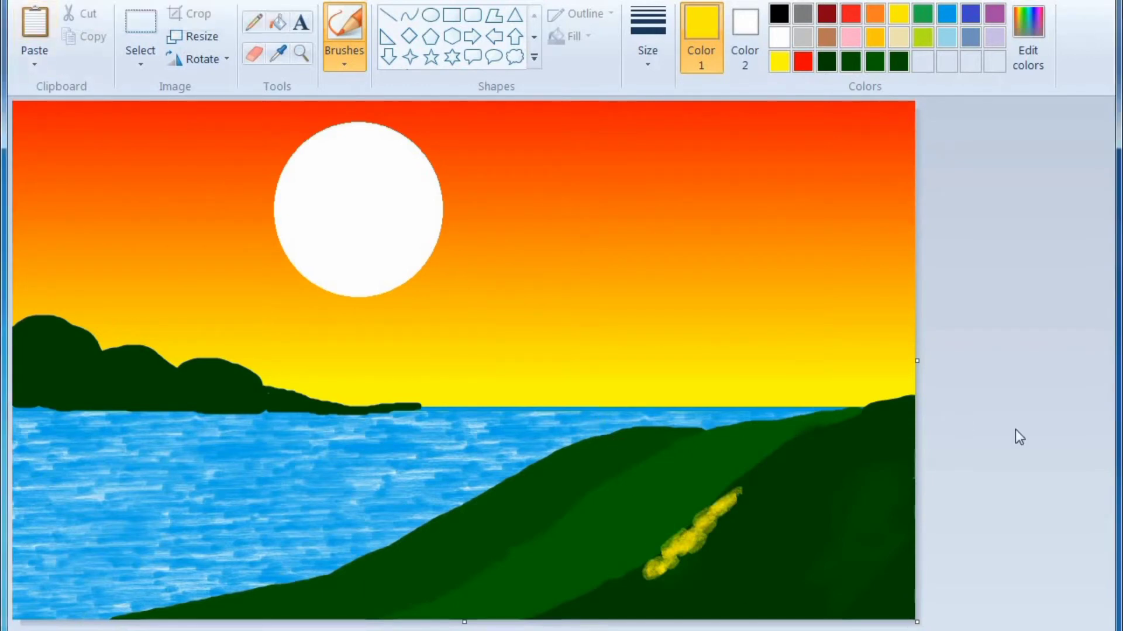
key("ctrl+z")
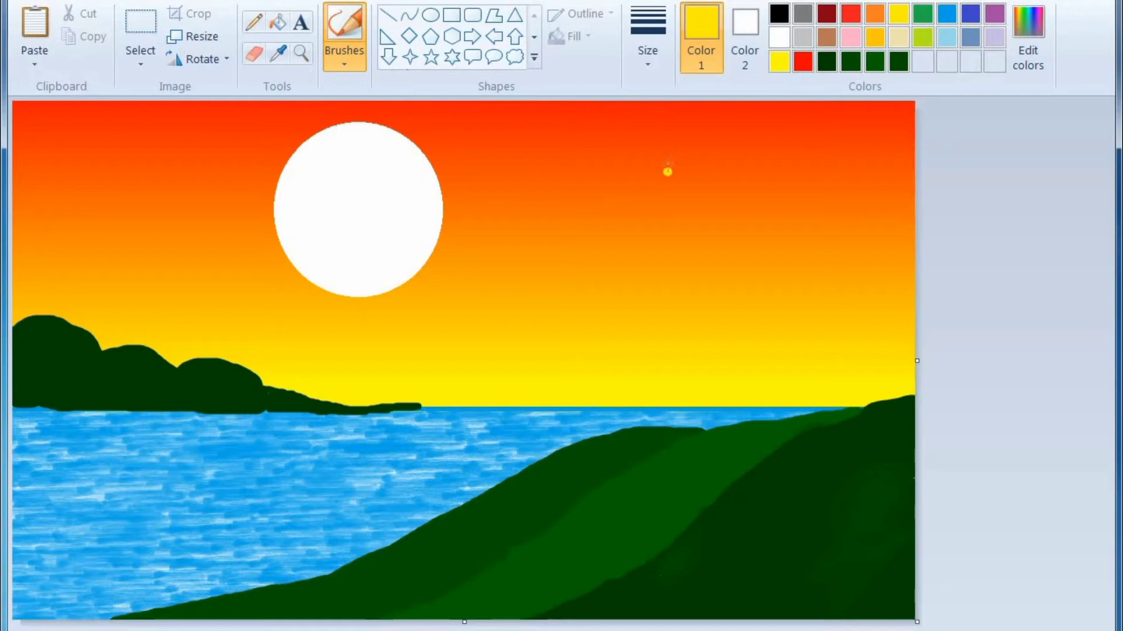
Step: Paint a lime highlight along the upper edge of the darkest lower-right hill, redoing the stroke that goes wrong
left_click(922, 37)
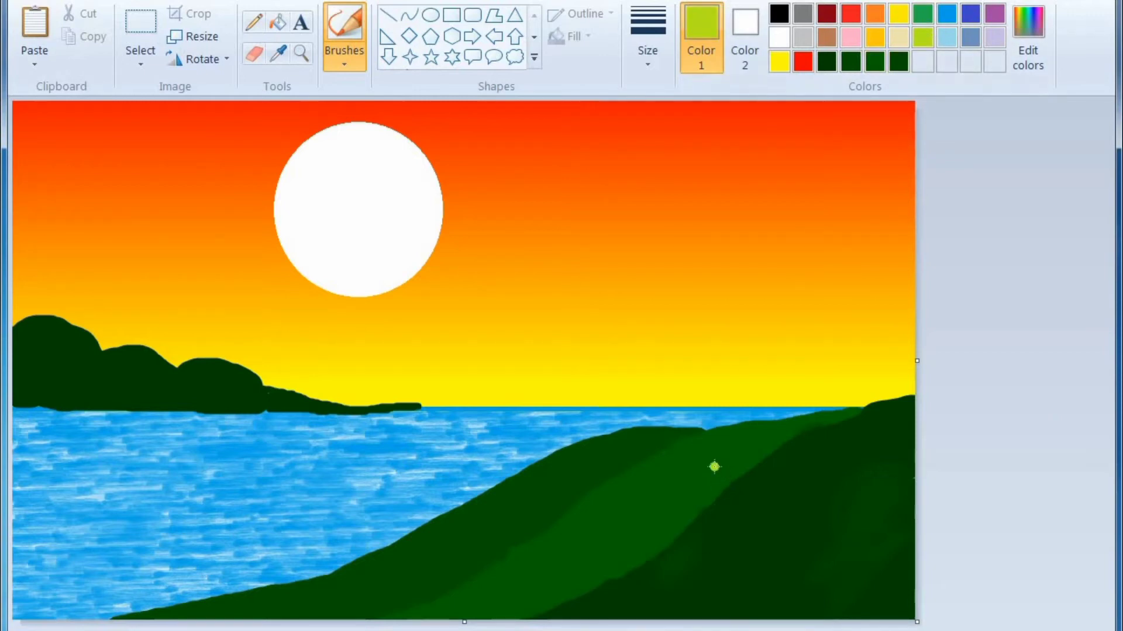
mouse_move(723, 497)
left_mouse_down()
mouse_move(715, 510)
mouse_move(757, 473)
mouse_move(905, 410)
left_mouse_up()
mouse_move(605, 605)
left_mouse_down()
mouse_move(557, 615)
mouse_move(613, 601)
mouse_move(634, 581)
mouse_move(610, 588)
mouse_move(648, 585)
mouse_move(730, 525)
left_mouse_up()
key("ctrl+z")
mouse_move(713, 572)
left_mouse_down()
mouse_move(643, 590)
mouse_move(664, 613)
mouse_move(720, 542)
mouse_move(799, 477)
mouse_move(796, 462)
mouse_move(907, 433)
left_mouse_up()
Step: Paint lime highlights along the middle ridge, the outer shore ridge and the tops of the left hills
mouse_move(551, 548)
left_mouse_down()
mouse_move(631, 503)
mouse_move(636, 481)
mouse_move(608, 490)
mouse_move(654, 475)
mouse_move(657, 461)
mouse_move(792, 430)
left_mouse_up()
mouse_move(471, 592)
left_mouse_down()
mouse_move(397, 618)
mouse_move(514, 579)
mouse_move(574, 519)
left_mouse_up()
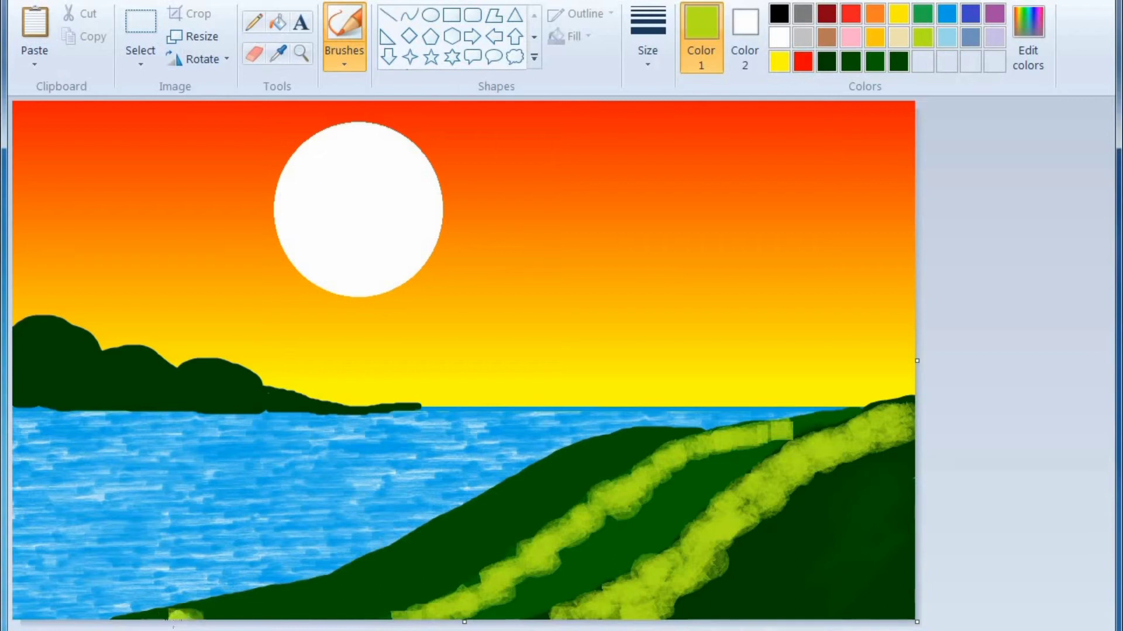
mouse_move(173, 617)
left_mouse_down()
mouse_move(217, 605)
mouse_move(383, 570)
mouse_move(366, 569)
mouse_move(488, 513)
mouse_move(583, 449)
mouse_move(791, 435)
mouse_move(835, 416)
left_mouse_up()
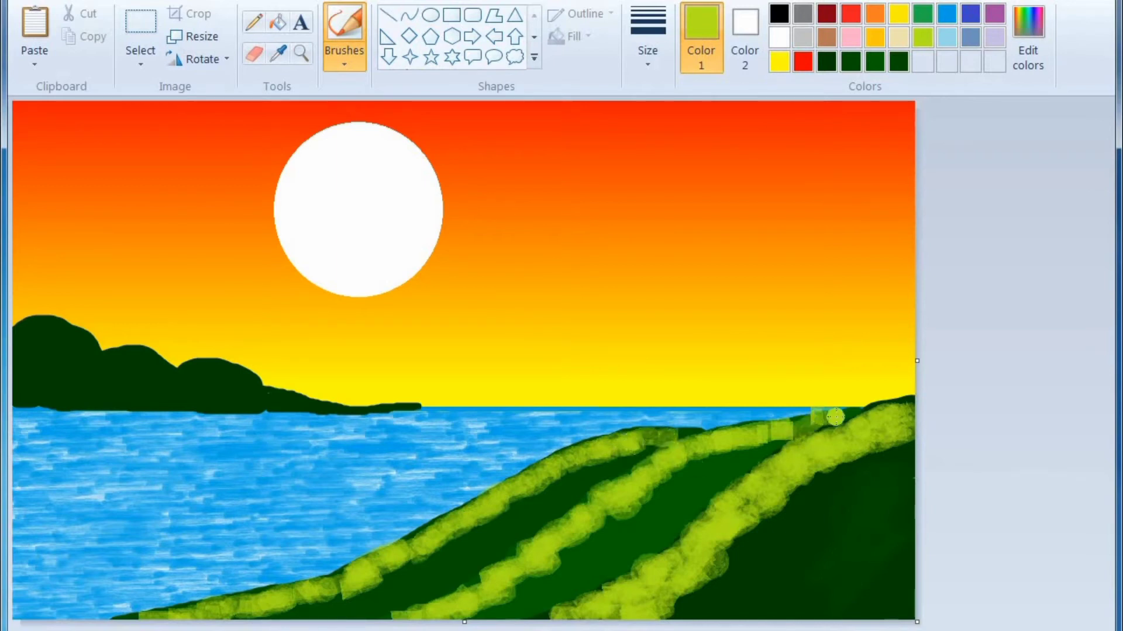
mouse_move(57, 348)
left_mouse_down()
mouse_move(23, 335)
mouse_move(61, 335)
mouse_move(93, 366)
mouse_move(149, 366)
mouse_move(163, 394)
mouse_move(194, 367)
mouse_move(222, 369)
mouse_move(264, 399)
mouse_move(294, 404)
left_mouse_up()
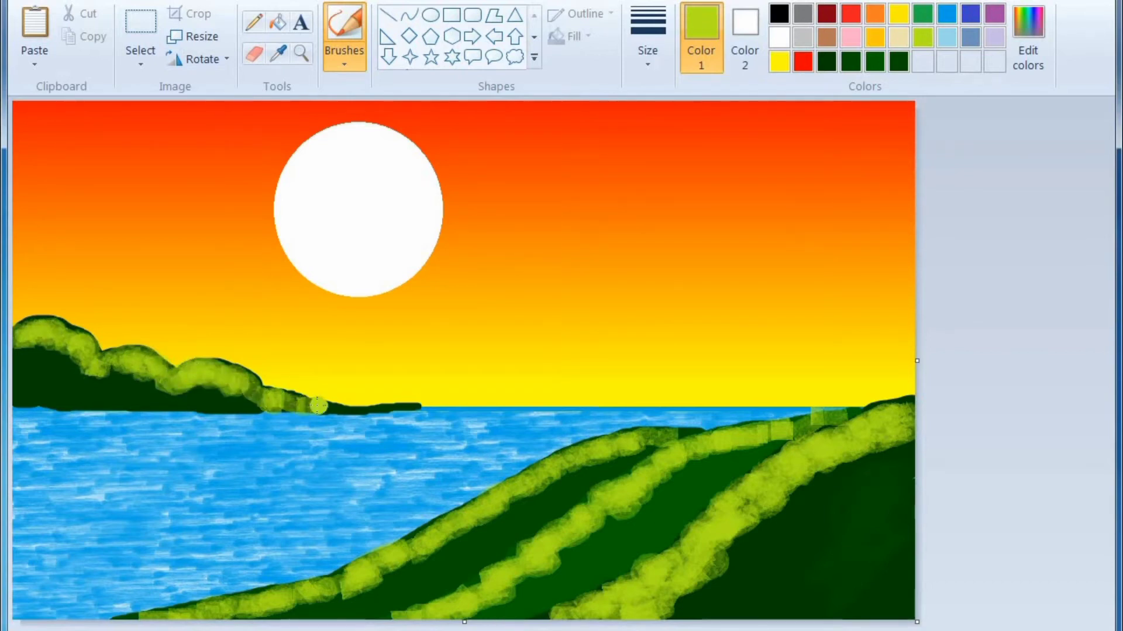
Step: Shade the middle and outer ridges in green just below their lime highlights
left_click(922, 14)
mouse_move(652, 506)
left_mouse_down()
mouse_move(699, 471)
mouse_move(686, 477)
mouse_move(772, 446)
mouse_move(604, 516)
mouse_move(567, 552)
mouse_move(583, 549)
mouse_move(464, 616)
left_mouse_up()
mouse_move(335, 606)
left_mouse_down()
mouse_move(255, 609)
mouse_move(447, 554)
mouse_move(501, 510)
mouse_move(650, 442)
left_mouse_up()
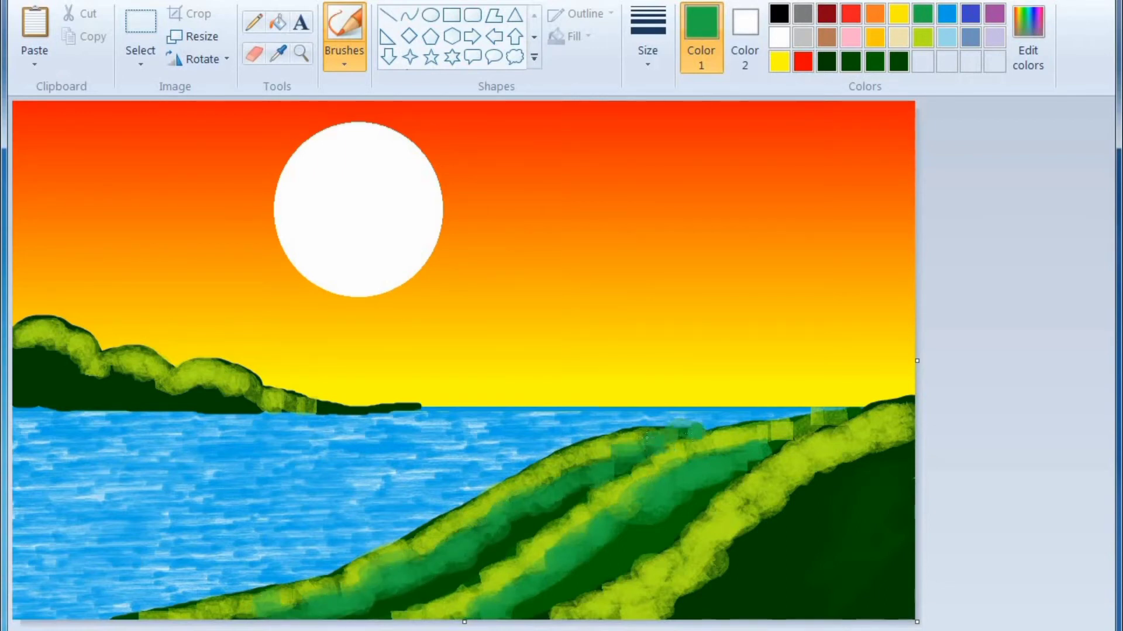
left_click_drag(587, 464, 614, 478)
left_click_drag(771, 442, 807, 432)
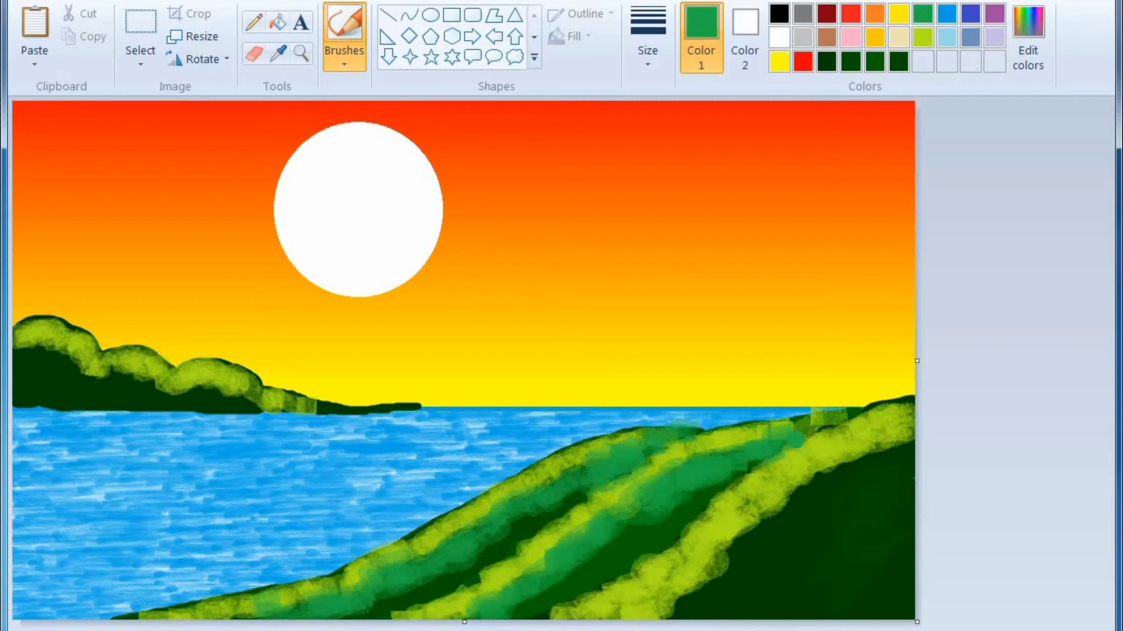
Step: Shade the lower-right hill and the left hills in green just below their lime highlights
mouse_move(722, 565)
left_mouse_down()
mouse_move(794, 516)
mouse_move(788, 496)
mouse_move(832, 490)
mouse_move(896, 465)
left_mouse_up()
mouse_move(757, 558)
left_mouse_down()
mouse_move(707, 595)
mouse_move(689, 592)
left_mouse_up()
mouse_move(44, 378)
left_mouse_down()
mouse_move(32, 357)
mouse_move(93, 387)
mouse_move(263, 406)
mouse_move(218, 373)
left_mouse_up()
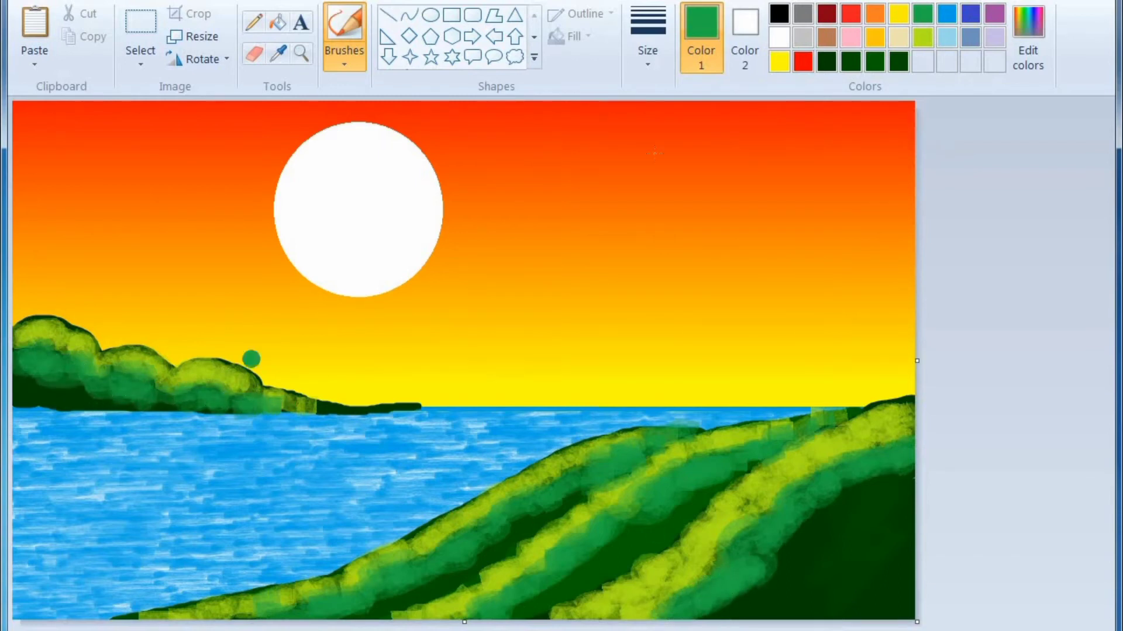
Step: Fill the lower slopes of the right hill, the other ridges and the base of the left hills with dark green
left_click(898, 61)
mouse_move(746, 576)
left_mouse_down()
mouse_move(738, 617)
mouse_move(782, 546)
mouse_move(811, 525)
mouse_move(883, 484)
mouse_move(906, 493)
left_mouse_up()
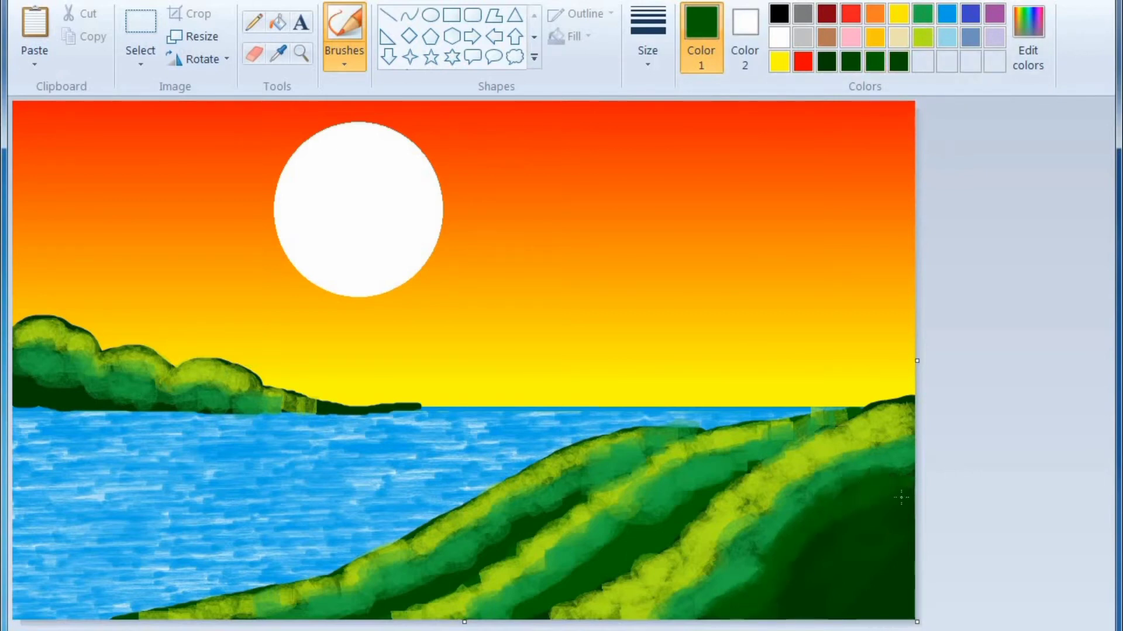
left_click_drag(763, 619, 841, 528)
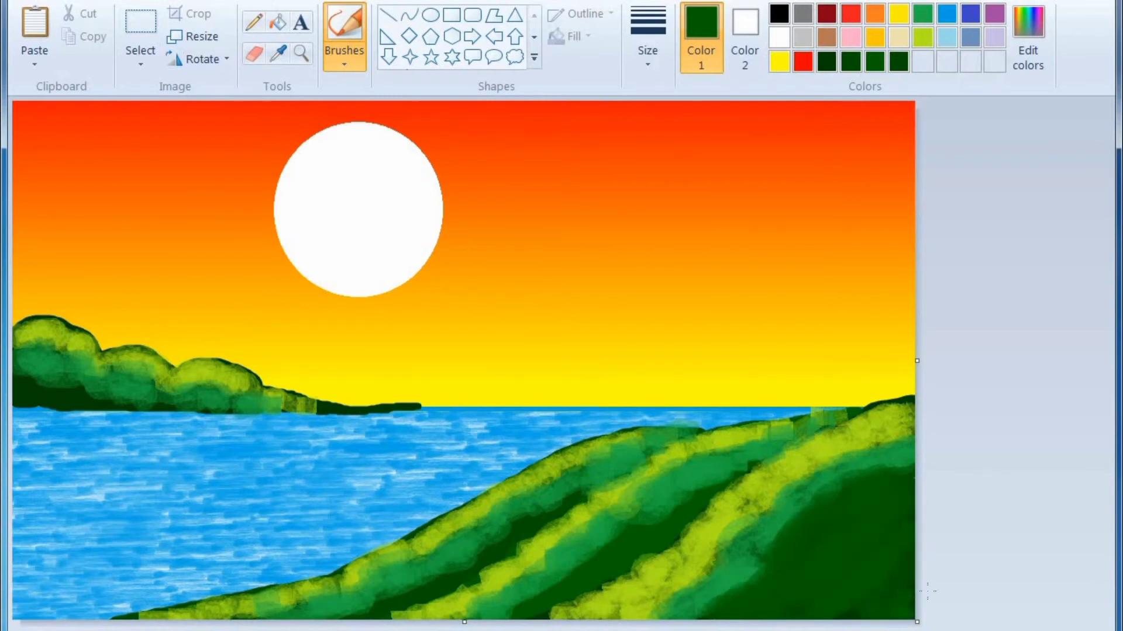
mouse_move(673, 517)
left_mouse_down()
mouse_move(647, 517)
mouse_move(761, 459)
mouse_move(493, 617)
mouse_move(338, 606)
mouse_move(410, 607)
mouse_move(392, 601)
mouse_move(523, 536)
mouse_move(545, 508)
mouse_move(600, 489)
mouse_move(519, 523)
left_mouse_up()
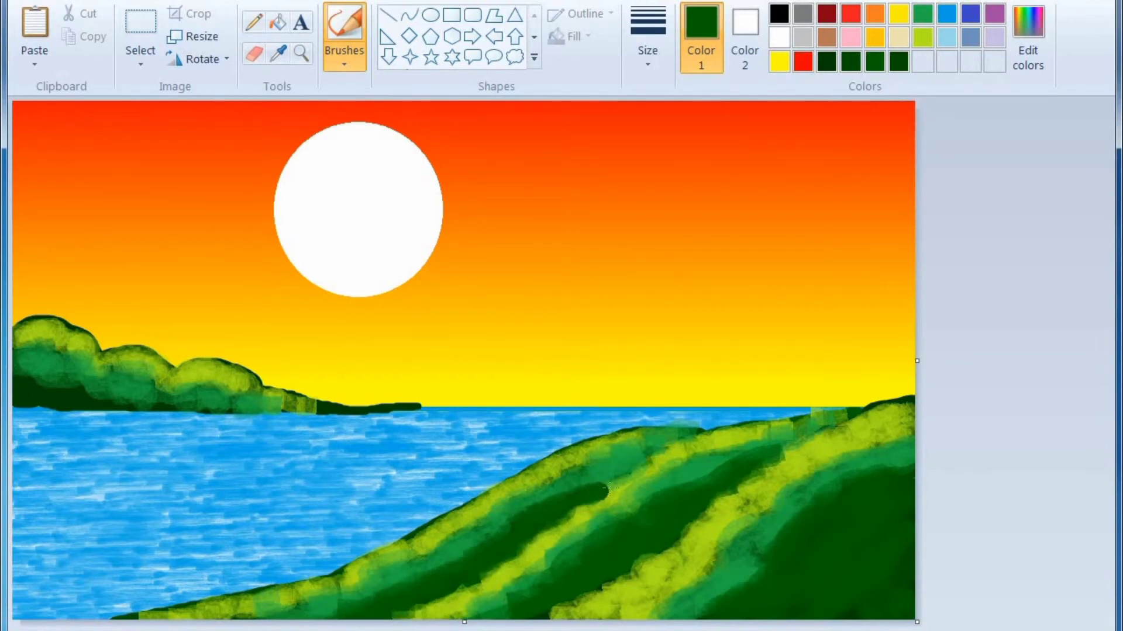
left_click_drag(59, 402, 329, 410)
Step: Try the Airbrush on the right-hand ridges, with a dark green touch and lime speckles along the highlights
left_click(646, 57)
left_click(672, 221)
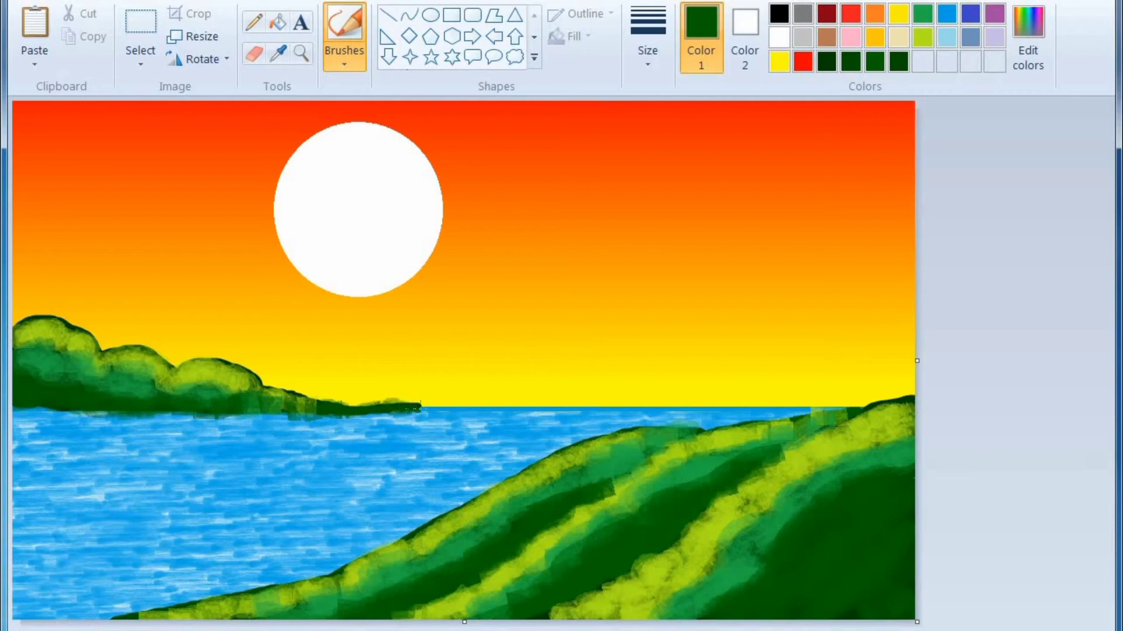
left_click(343, 58)
left_click(468, 93)
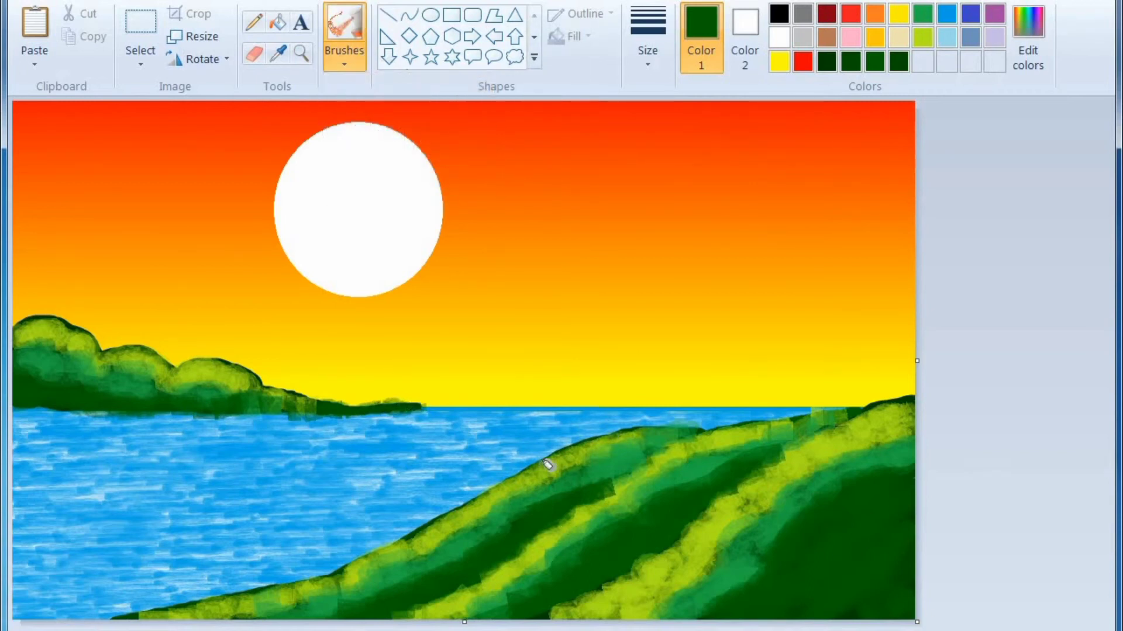
left_click_drag(760, 467, 810, 429)
left_click(922, 37)
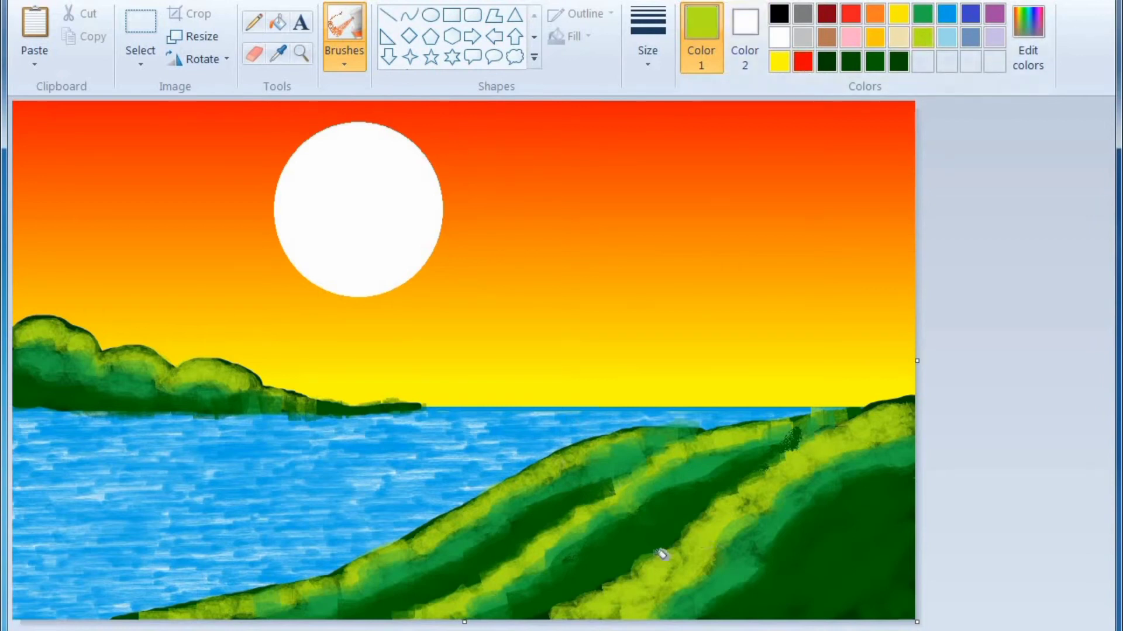
mouse_move(547, 556)
left_mouse_down()
mouse_move(585, 537)
mouse_move(684, 452)
mouse_move(842, 417)
mouse_move(461, 614)
mouse_move(482, 605)
mouse_move(503, 589)
mouse_move(371, 621)
left_mouse_up()
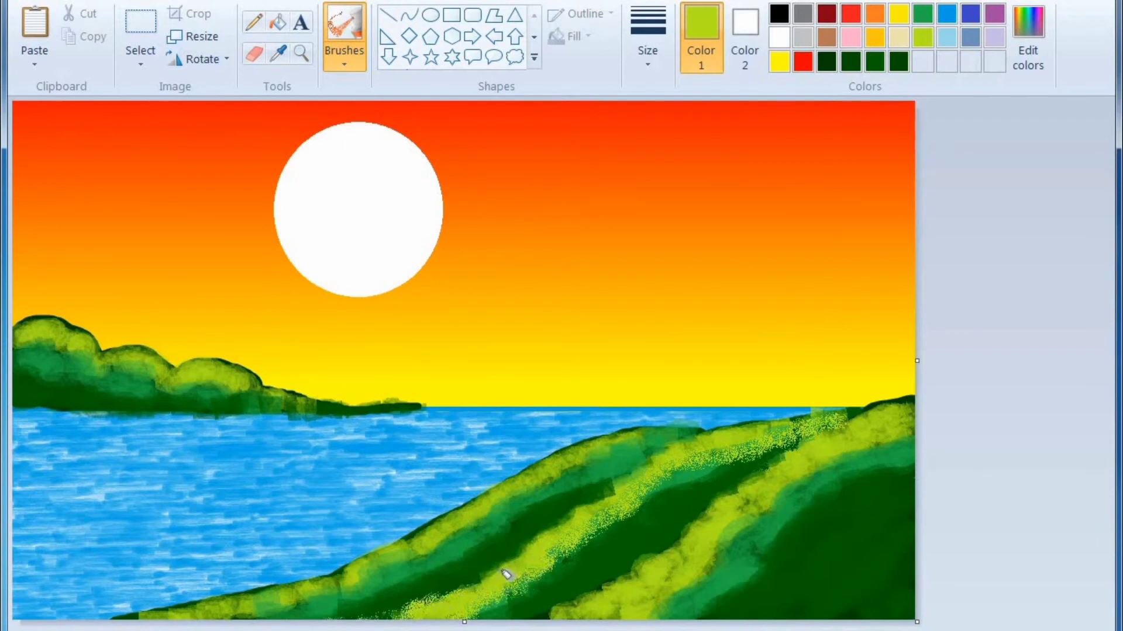
left_click_drag(588, 526, 643, 477)
mouse_move(676, 517)
left_mouse_down()
mouse_move(658, 557)
mouse_move(556, 610)
mouse_move(633, 573)
mouse_move(749, 476)
mouse_move(889, 404)
mouse_move(916, 404)
mouse_move(863, 452)
mouse_move(897, 439)
mouse_move(824, 450)
mouse_move(757, 499)
mouse_move(640, 614)
mouse_move(725, 546)
left_mouse_up()
mouse_move(388, 563)
left_mouse_down()
mouse_move(538, 463)
mouse_move(609, 459)
mouse_move(591, 468)
left_mouse_up()
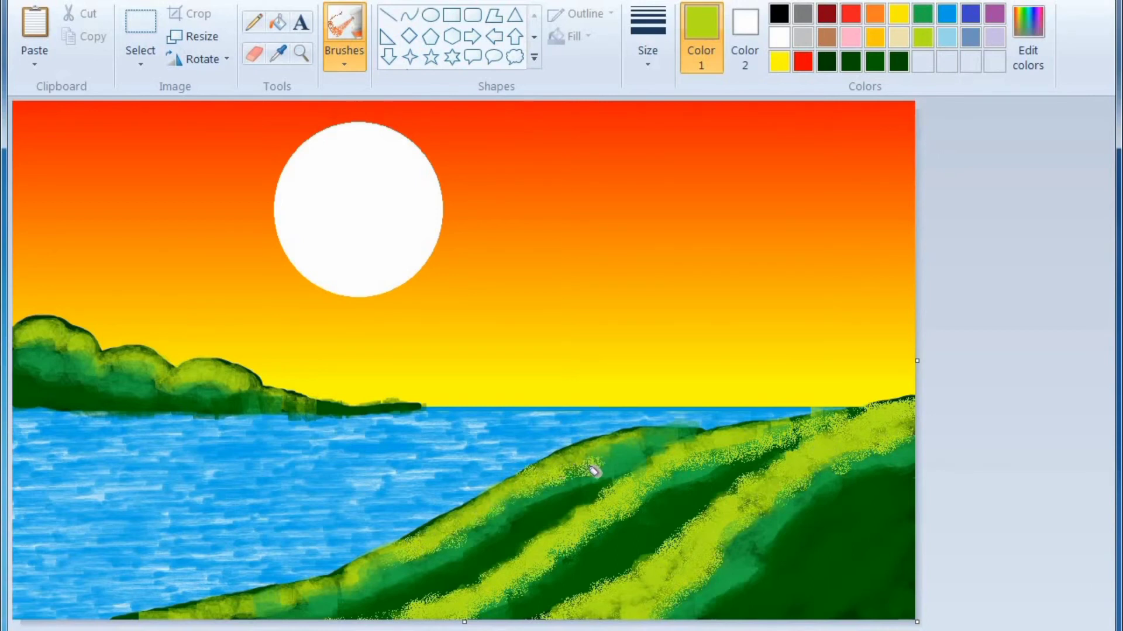
Step: Undo the lime airbrush speckles on the ridges
key("ctrl+z")
key("ctrl+z")
key("ctrl+z")
key("ctrl+z")
key("ctrl+z")
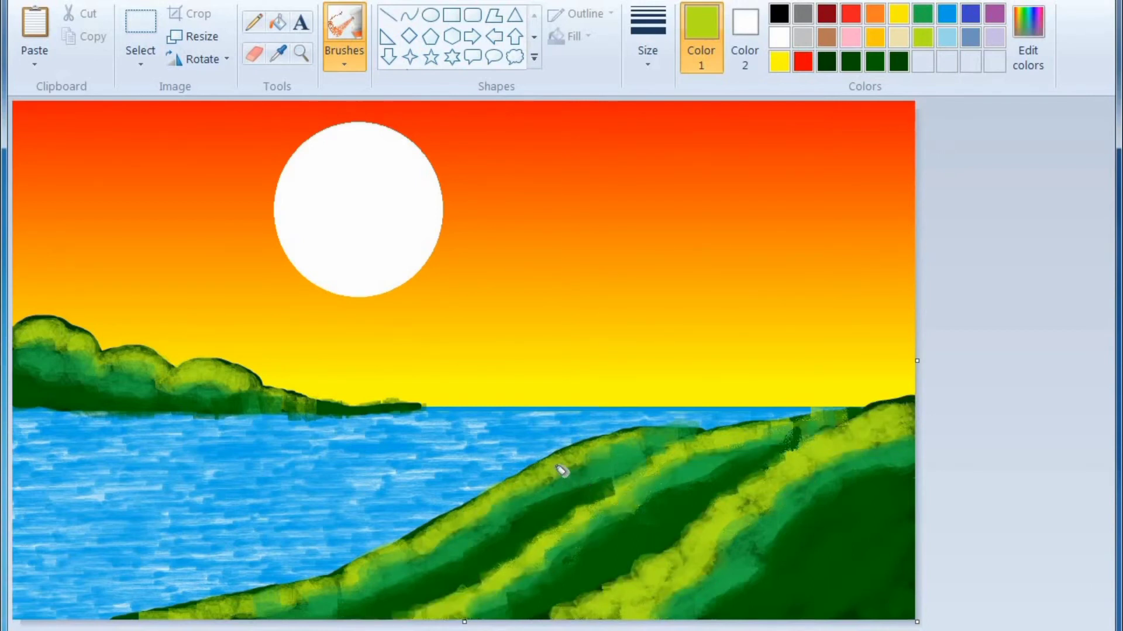
Step: Brush yellow highlights over the lime bands of the lower-right hill, the middle ridge and the outer shore ridge
left_click(342, 63)
left_click(346, 95)
left_click(780, 61)
mouse_move(901, 416)
left_mouse_down()
mouse_move(871, 400)
mouse_move(874, 410)
mouse_move(884, 414)
mouse_move(888, 394)
mouse_move(894, 411)
mouse_move(888, 391)
mouse_move(877, 419)
mouse_move(788, 445)
mouse_move(793, 456)
mouse_move(641, 572)
left_mouse_up()
mouse_move(522, 573)
left_mouse_down()
mouse_move(679, 457)
mouse_move(749, 434)
left_mouse_up()
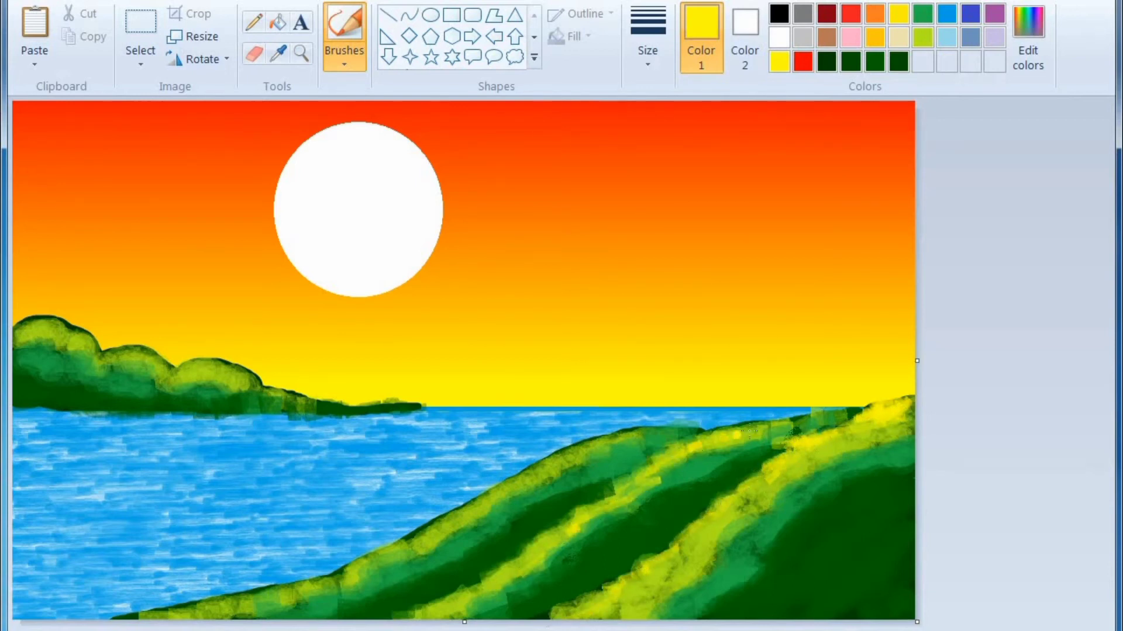
mouse_move(381, 548)
left_mouse_down()
mouse_move(440, 529)
mouse_move(402, 546)
mouse_move(422, 547)
mouse_move(559, 450)
left_mouse_up()
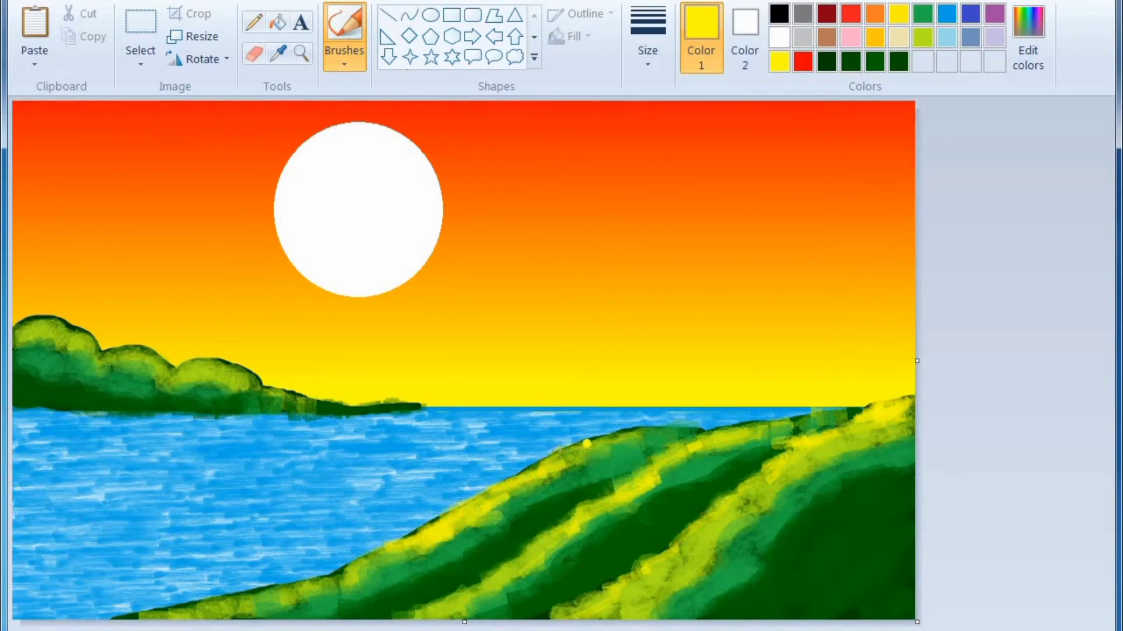
left_click_drag(324, 593, 195, 612)
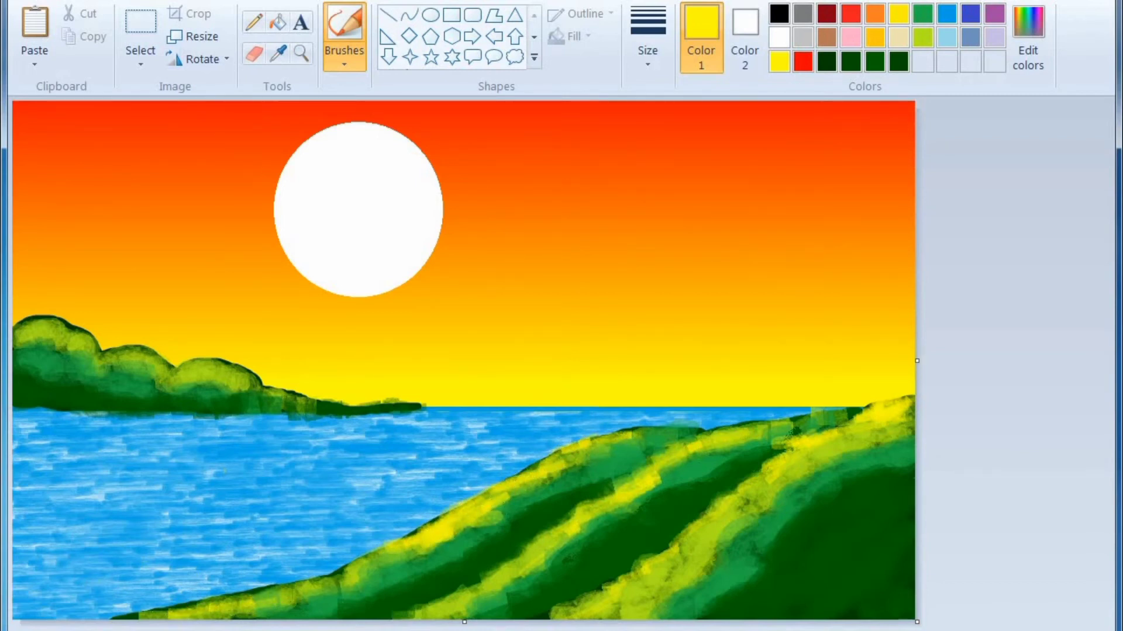
Step: Draw two bowed black palm trunks with the Curve tool, rising from the top of the shore ridges into the sky
left_click(409, 16)
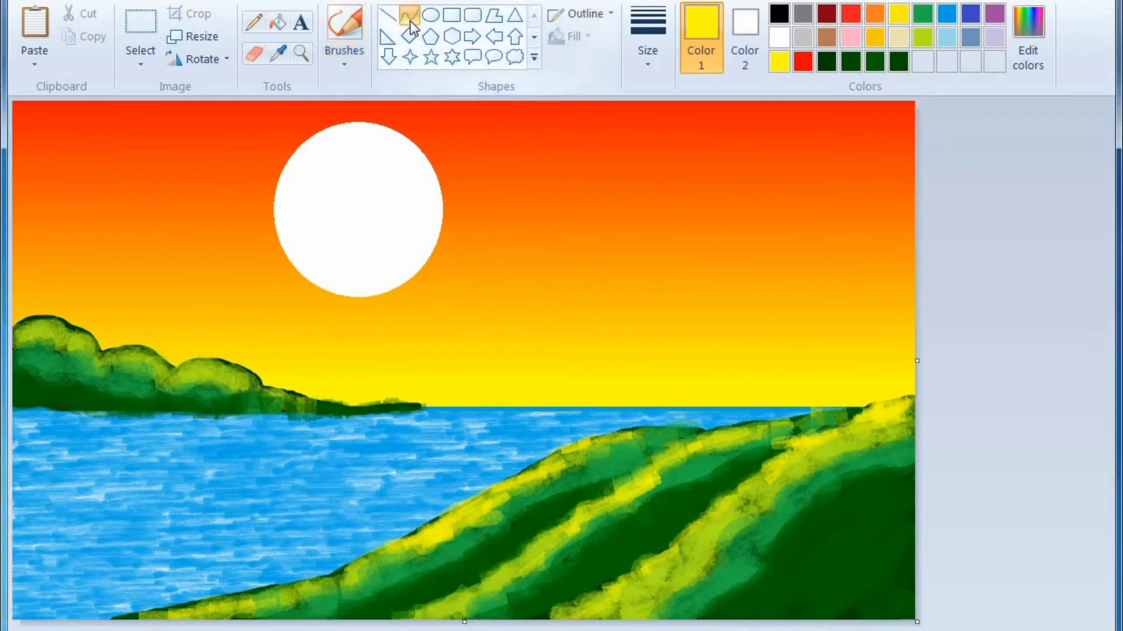
left_click(781, 14)
left_click_drag(705, 187, 714, 430)
left_click_drag(709, 303, 732, 302)
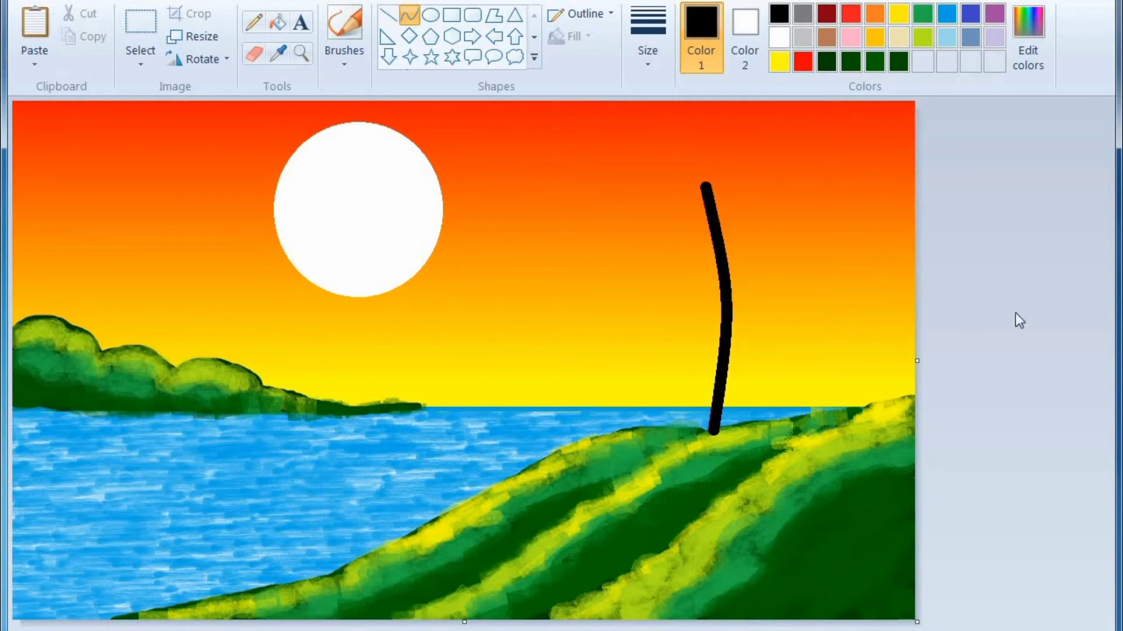
left_click(974, 321)
left_click_drag(606, 212, 615, 266)
left_click_drag(618, 304, 639, 423)
left_click_drag(631, 354, 611, 353)
Step: Thicken both palm trunks with additional black curves, undoing the misplaced curve on the right trunk
left_click_drag(699, 192, 704, 421)
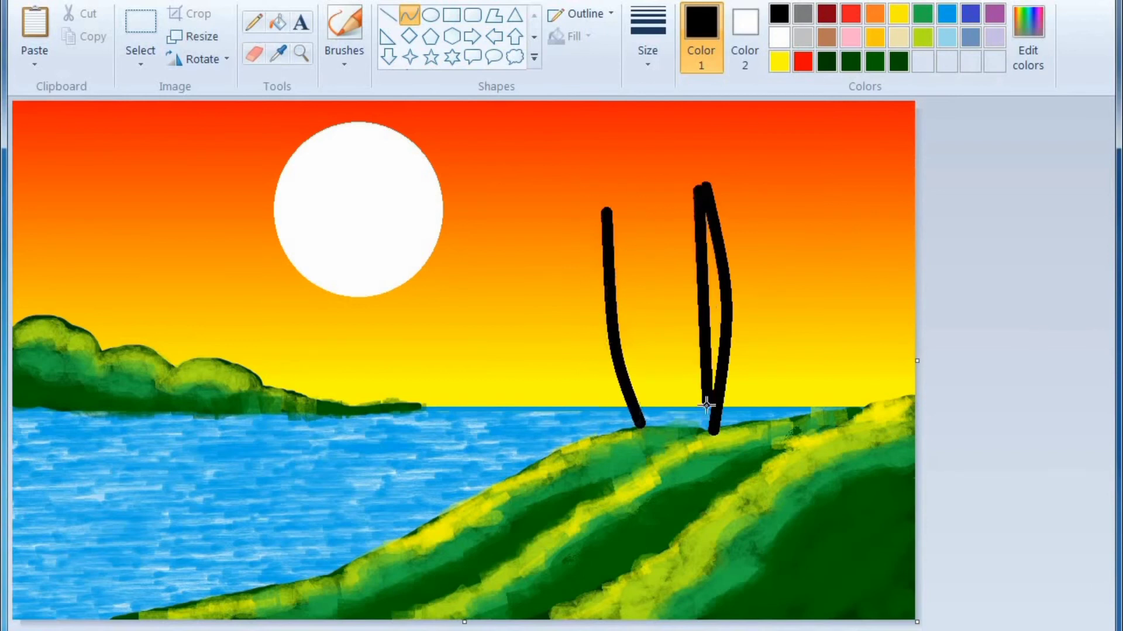
left_click_drag(702, 359, 729, 350)
left_click_drag(714, 257, 716, 392)
left_click_drag(718, 274, 737, 291)
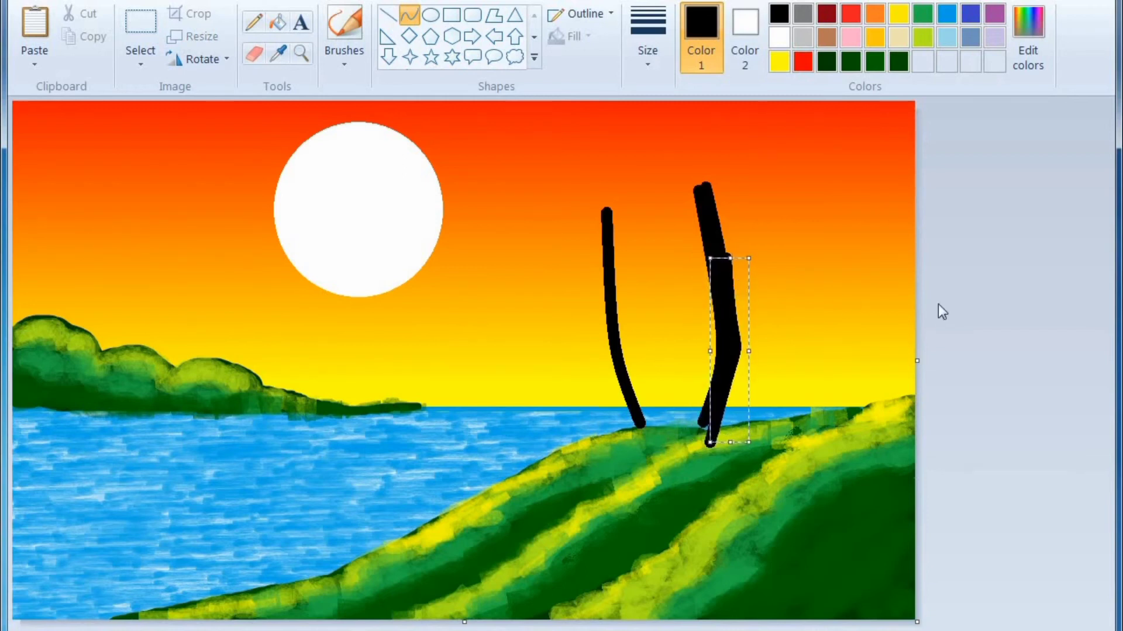
key("ctrl+z")
left_click_drag(699, 196, 729, 425)
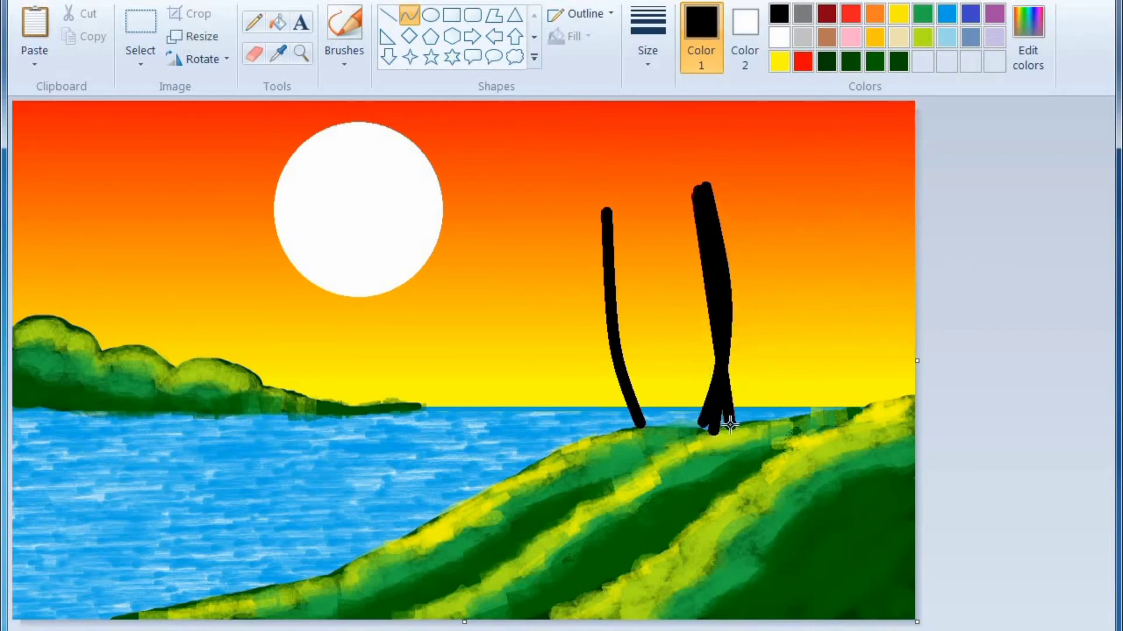
left_click_drag(711, 273, 744, 285)
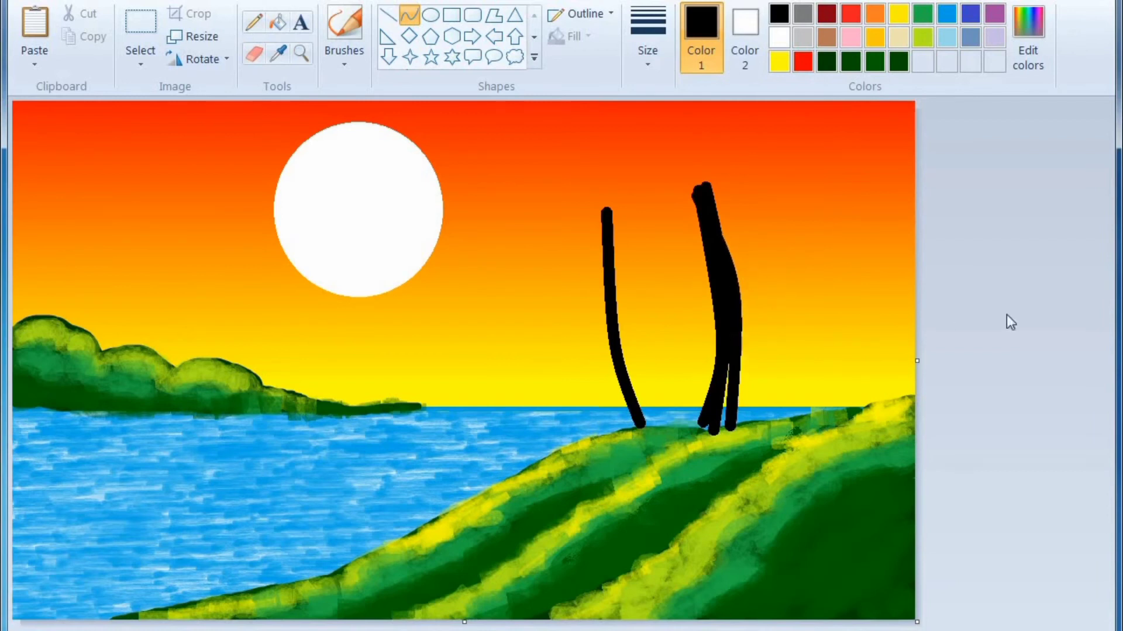
mouse_move(605, 203)
left_mouse_down()
mouse_move(640, 423)
mouse_move(654, 427)
mouse_move(628, 374)
left_mouse_up()
left_click_drag(604, 206, 627, 411)
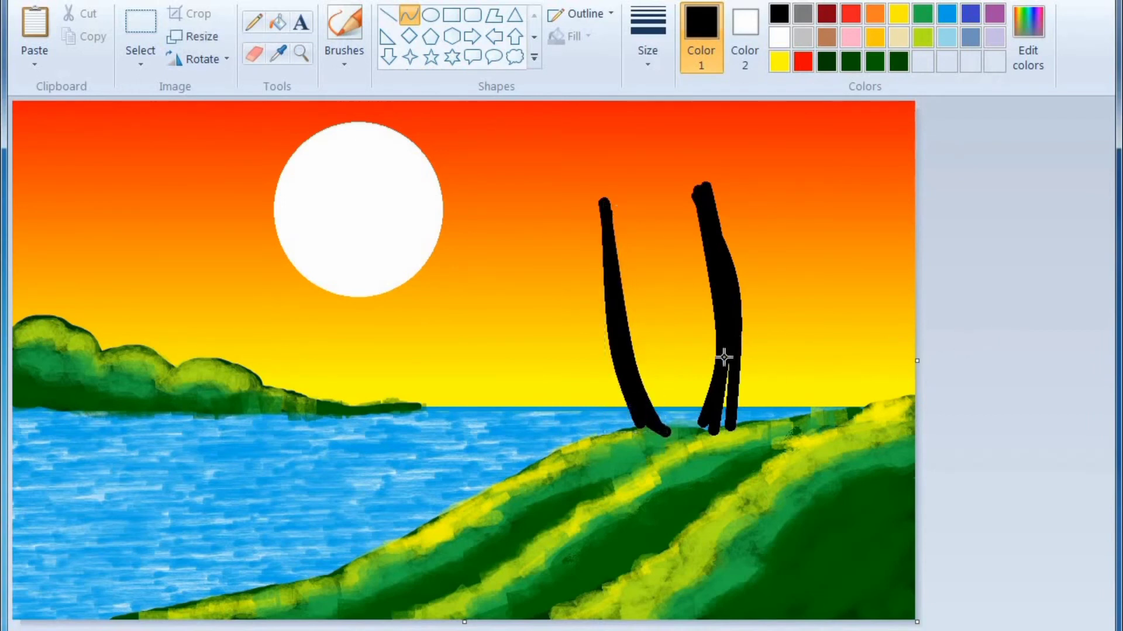
Step: Paint black fronds radiating from the top of the right palm trunk with a textured brush
left_click(345, 54)
left_click(346, 137)
left_click(647, 56)
left_click(672, 122)
mouse_move(699, 190)
left_mouse_down()
mouse_move(675, 241)
mouse_move(690, 192)
left_mouse_up()
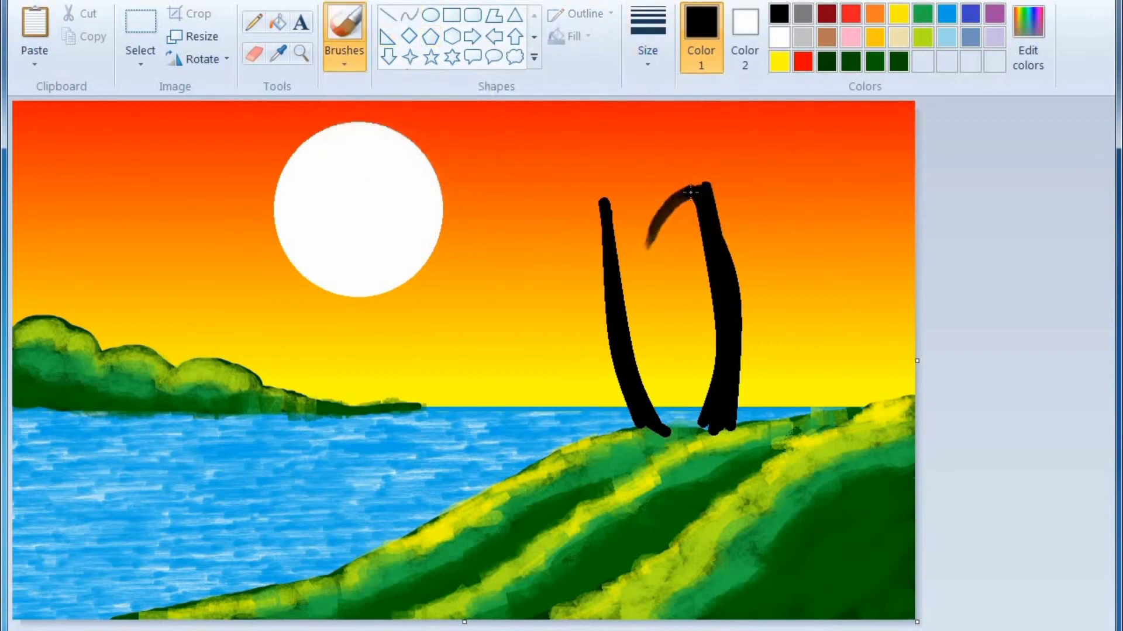
left_click_drag(626, 207, 701, 181)
left_click_drag(633, 158, 704, 182)
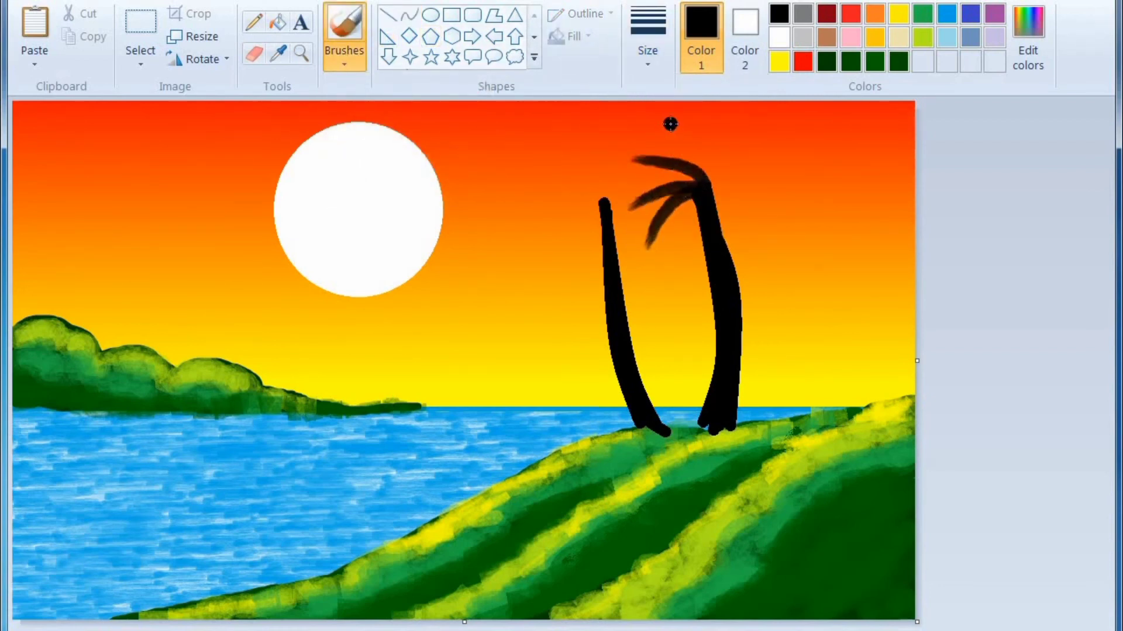
left_click_drag(670, 124, 711, 179)
left_click_drag(734, 122, 709, 175)
mouse_move(760, 144)
left_mouse_down()
mouse_move(715, 182)
mouse_move(717, 197)
left_mouse_up()
Step: Paint black fronds radiating from the top of the left palm trunk
left_click_drag(543, 270, 598, 205)
left_click_drag(527, 218, 597, 205)
left_click_drag(508, 186, 593, 202)
left_click_drag(543, 153, 594, 199)
left_click_drag(585, 134, 604, 203)
left_click_drag(624, 138, 611, 210)
left_click_drag(574, 266, 589, 223)
left_click_drag(531, 251, 579, 210)
left_click_drag(500, 236, 582, 202)
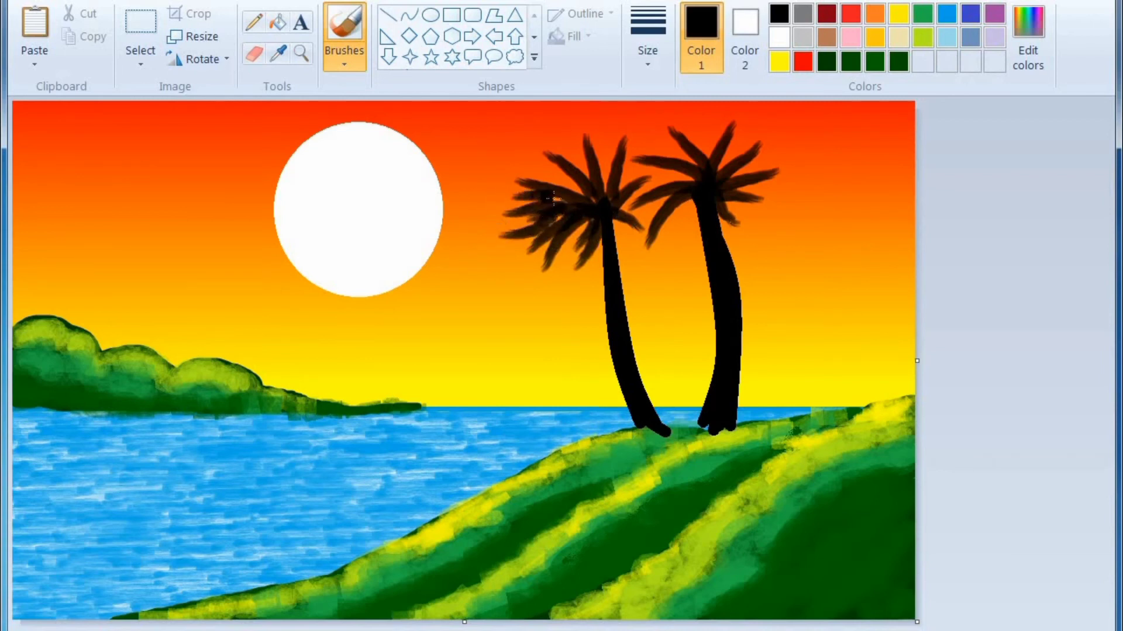
Step: Fill the gaps in the left palm's crown with more black fronds
left_click_drag(515, 153, 584, 199)
left_click_drag(548, 139, 592, 188)
mouse_move(570, 121)
left_mouse_down()
mouse_move(606, 202)
mouse_move(582, 168)
mouse_move(566, 182)
mouse_move(611, 205)
left_mouse_up()
left_click_drag(559, 270, 589, 220)
left_click_drag(561, 261, 588, 204)
left_click_drag(631, 241, 614, 218)
left_click_drag(613, 246, 615, 258)
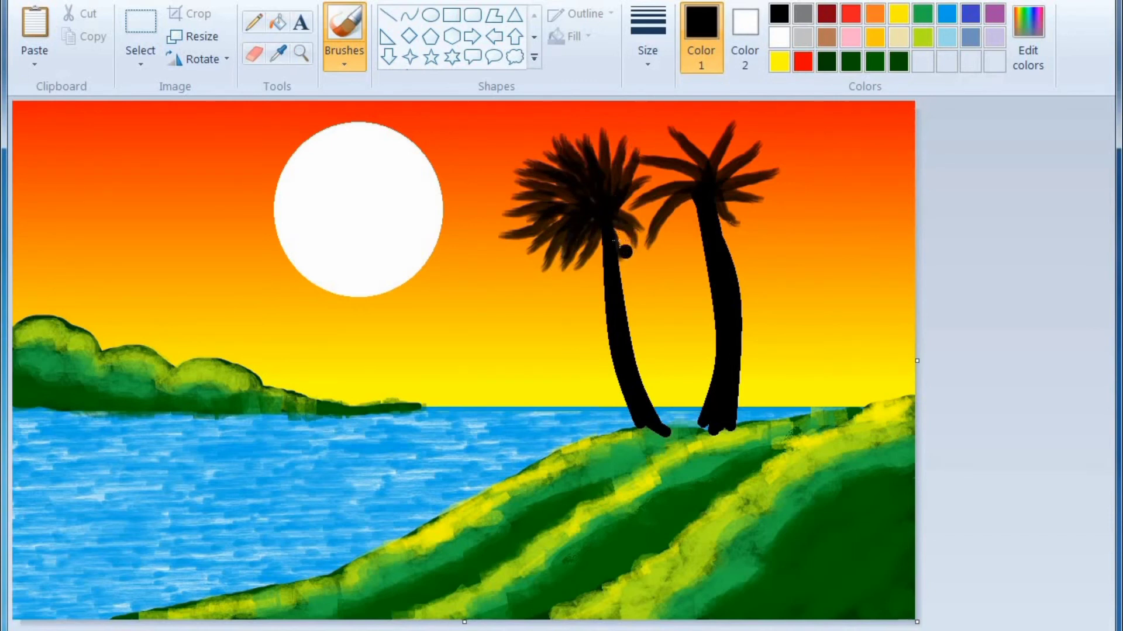
left_click_drag(654, 182, 624, 217)
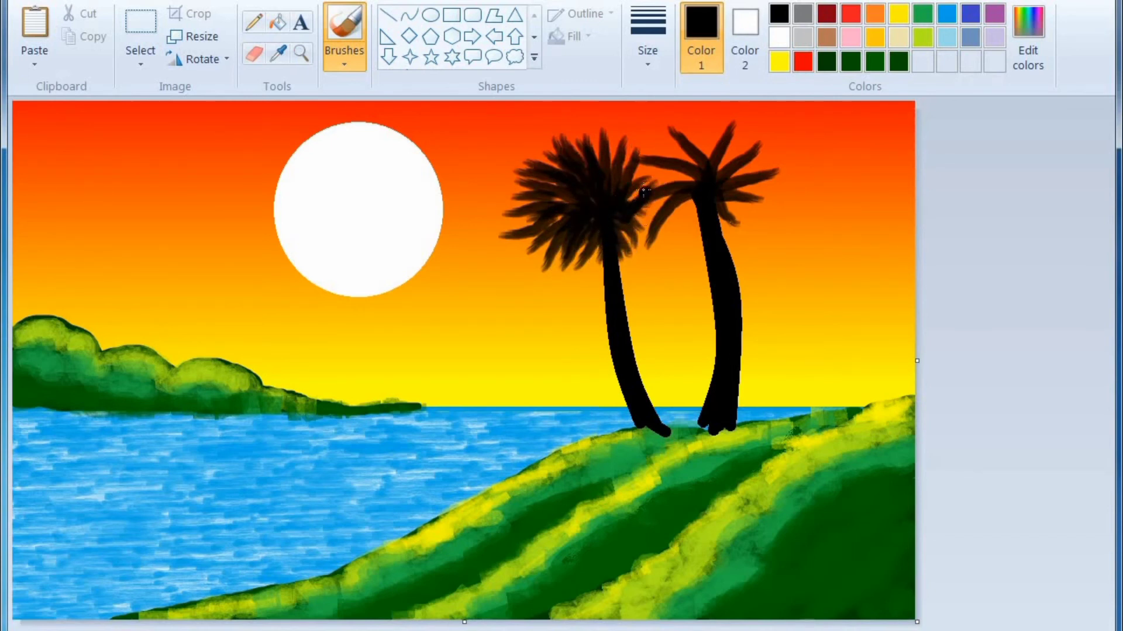
Step: Thicken the right palm's crown with more black fronds all around the trunk top
mouse_move(669, 263)
left_mouse_down()
mouse_move(687, 202)
mouse_move(664, 214)
mouse_move(665, 203)
left_mouse_up()
left_click_drag(632, 228, 693, 182)
left_click_drag(646, 131, 718, 172)
left_click_drag(653, 141, 703, 171)
left_click_drag(614, 129, 679, 165)
left_click(695, 135)
mouse_move(717, 114)
left_mouse_down()
mouse_move(707, 149)
mouse_move(718, 157)
left_mouse_up()
mouse_move(759, 125)
left_mouse_down()
mouse_move(726, 171)
mouse_move(725, 161)
left_mouse_up()
left_click_drag(676, 110, 699, 140)
left_click_drag(775, 142, 729, 188)
mouse_move(796, 182)
left_mouse_down()
mouse_move(738, 199)
mouse_move(732, 190)
left_mouse_up()
mouse_move(763, 225)
left_mouse_down()
mouse_move(726, 196)
mouse_move(721, 207)
left_mouse_up()
left_click_drag(736, 245, 723, 222)
left_click_drag(699, 258, 697, 227)
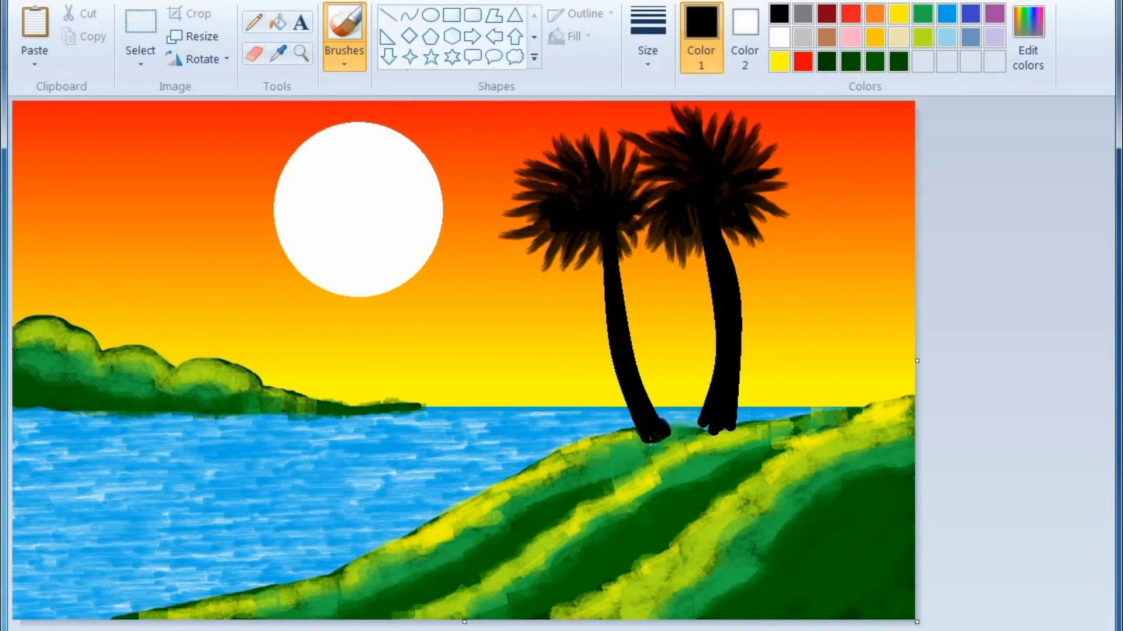
Step: Undo the black mound at the palms' feet and cover the trunk bases with lime grass instead
left_click_drag(672, 432, 711, 432)
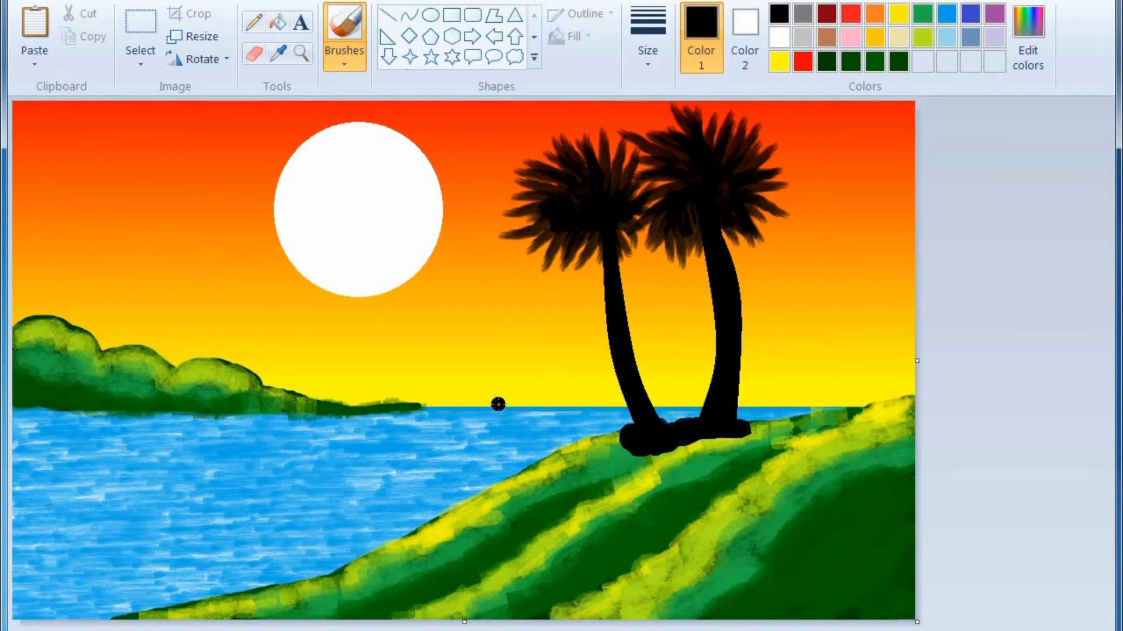
key("ctrl+z")
left_click(339, 63)
left_click(469, 147)
left_click(918, 37)
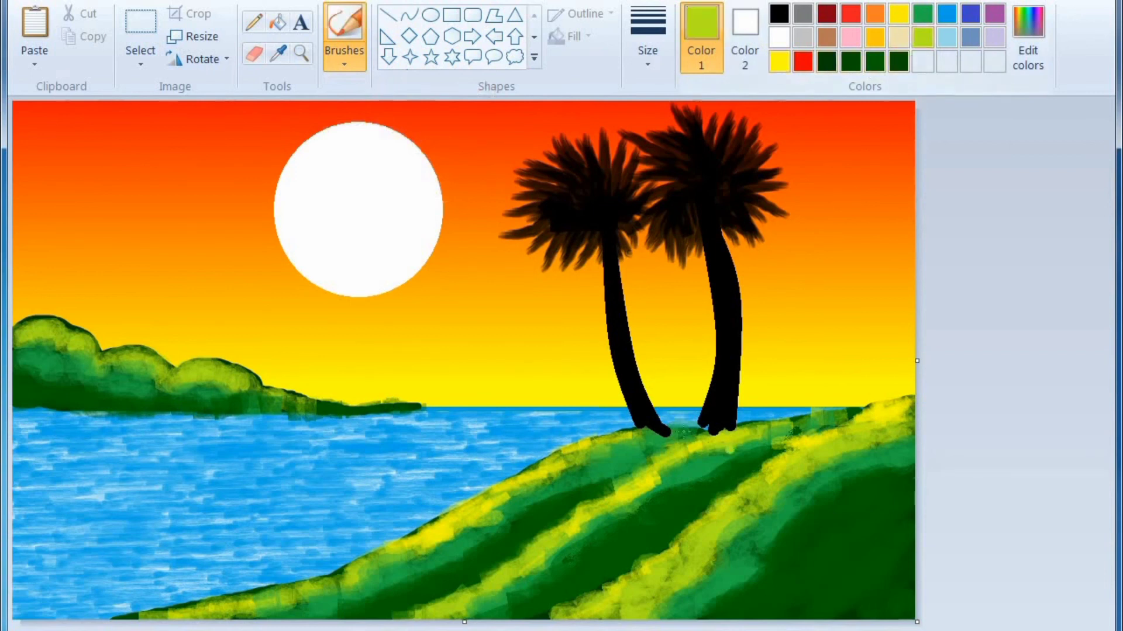
mouse_move(681, 430)
left_mouse_down()
mouse_move(710, 432)
mouse_move(704, 420)
left_mouse_up()
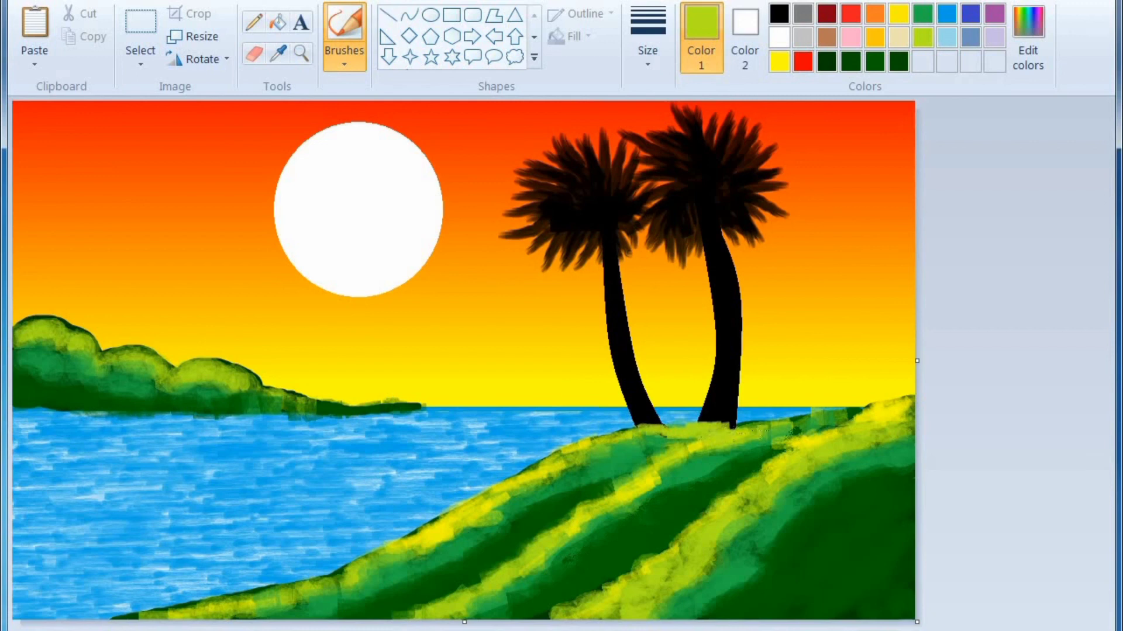
Step: Darken the ridge below the palms, the crest beside the right hill and that hill's lower edge with dark green
left_click(875, 62)
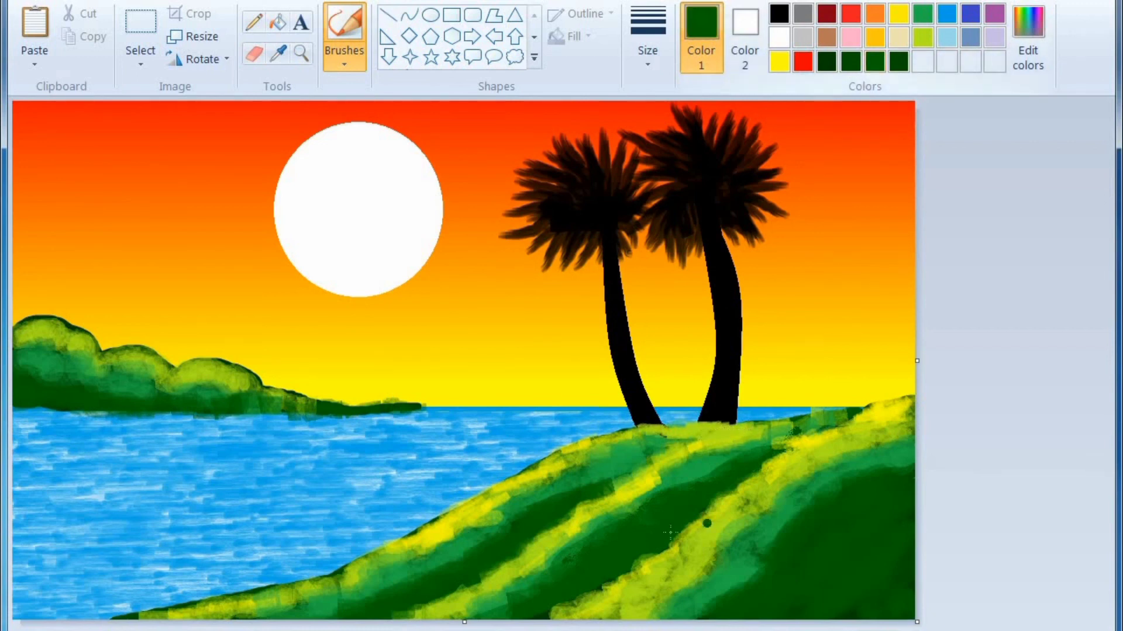
mouse_move(661, 453)
left_mouse_down()
mouse_move(608, 475)
mouse_move(668, 444)
mouse_move(739, 427)
mouse_move(794, 430)
left_mouse_up()
left_click_drag(701, 459, 734, 460)
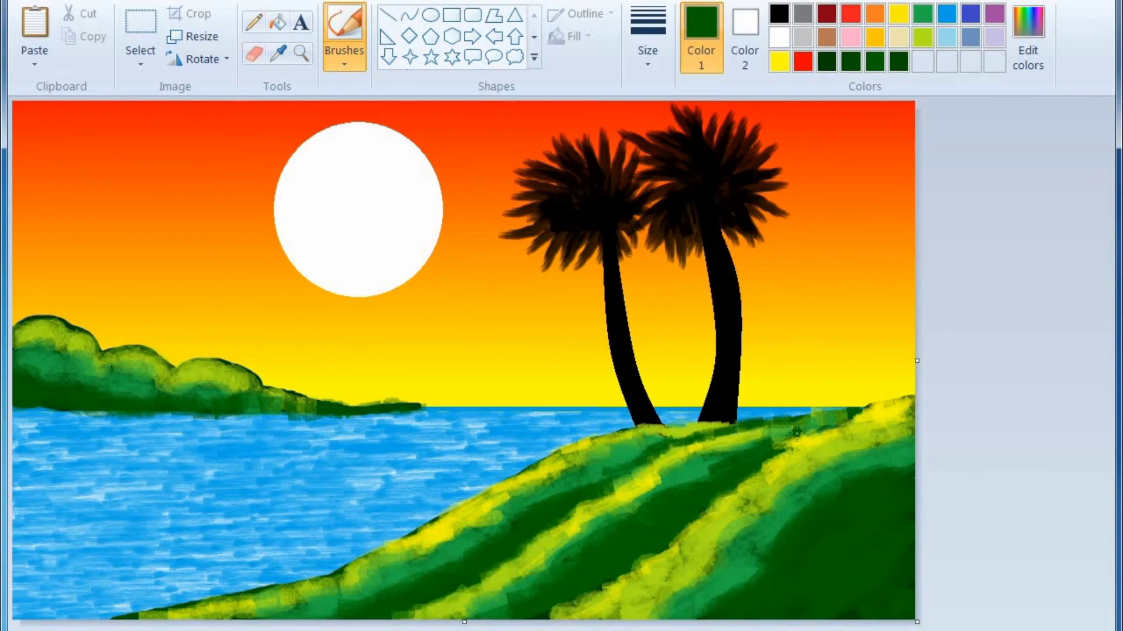
mouse_move(811, 452)
left_mouse_down()
mouse_move(775, 472)
mouse_move(821, 418)
mouse_move(870, 410)
left_mouse_up()
key("ctrl+z")
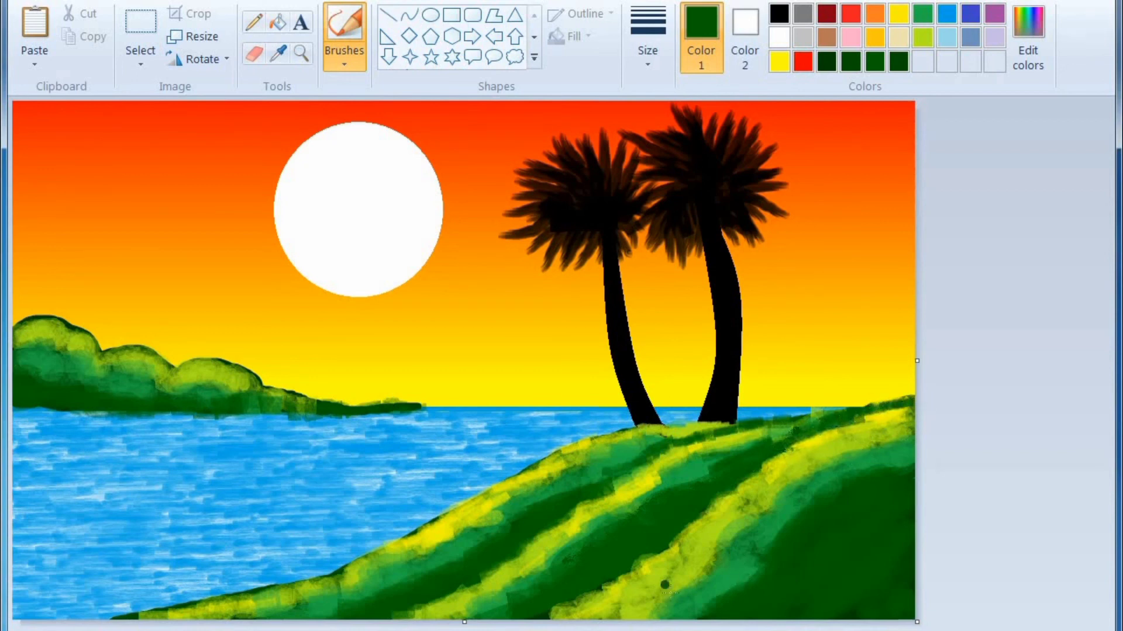
left_click_drag(550, 607, 661, 560)
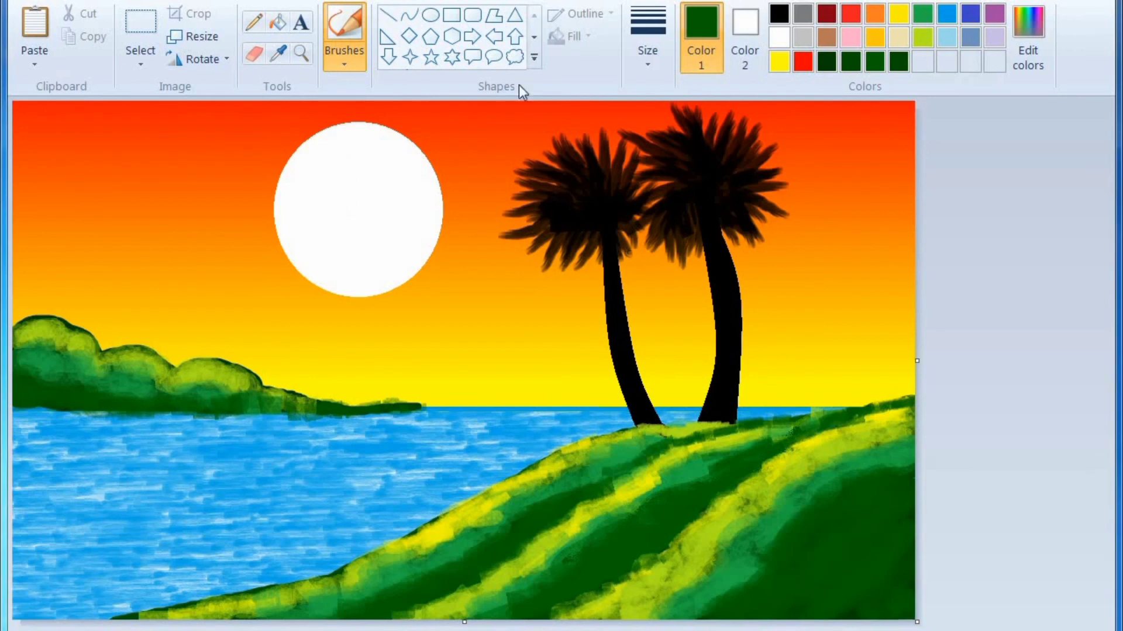
Step: Brush thin horizontal white reflections across the water below the sun, undoing the strokes that go wrong
left_click(786, 32)
mouse_move(260, 430)
left_mouse_down()
mouse_move(363, 435)
mouse_move(234, 436)
mouse_move(215, 457)
mouse_move(381, 445)
left_mouse_up()
key("ctrl+z")
key("ctrl+z")
left_click(650, 57)
left_click(667, 97)
mouse_move(213, 427)
left_mouse_down()
mouse_move(444, 435)
mouse_move(220, 437)
mouse_move(351, 441)
mouse_move(374, 453)
mouse_move(211, 475)
mouse_move(244, 555)
left_mouse_up()
key("ctrl+z")
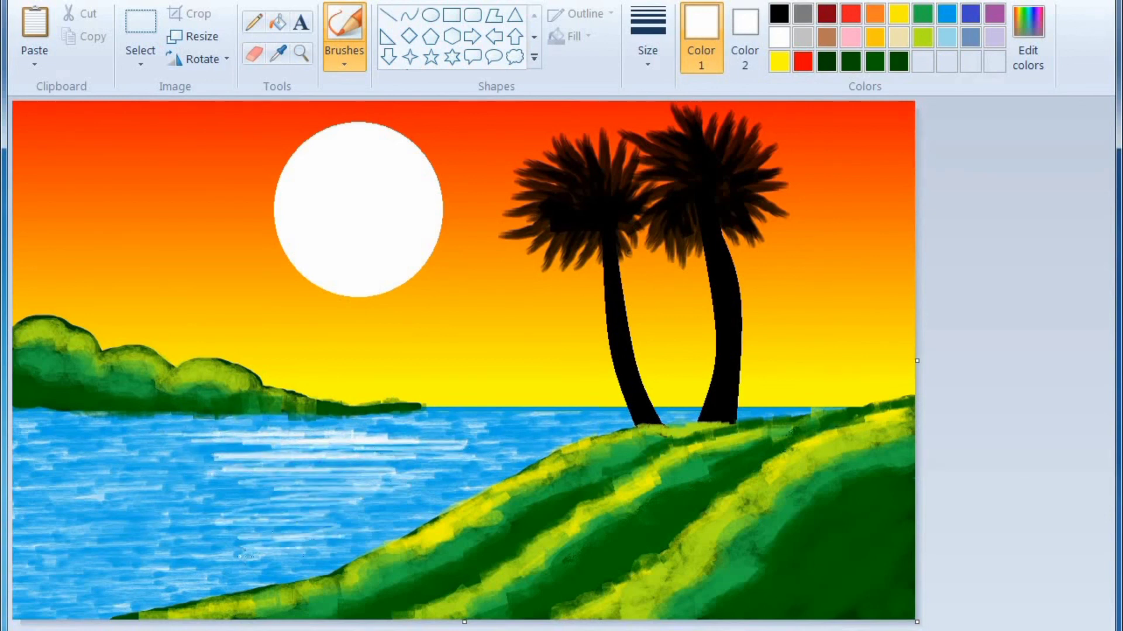
mouse_move(355, 423)
left_mouse_down()
mouse_move(444, 433)
mouse_move(410, 454)
mouse_move(433, 485)
mouse_move(323, 524)
mouse_move(176, 494)
mouse_move(135, 445)
mouse_move(281, 426)
mouse_move(179, 432)
mouse_move(486, 421)
mouse_move(391, 433)
mouse_move(353, 465)
mouse_move(169, 555)
mouse_move(327, 562)
mouse_move(199, 579)
mouse_move(246, 578)
left_mouse_up()
Step: Define a custom bright cyan and add cyan streaks among the white reflections on the water
left_click(1027, 58)
left_click(444, 220)
left_click(351, 466)
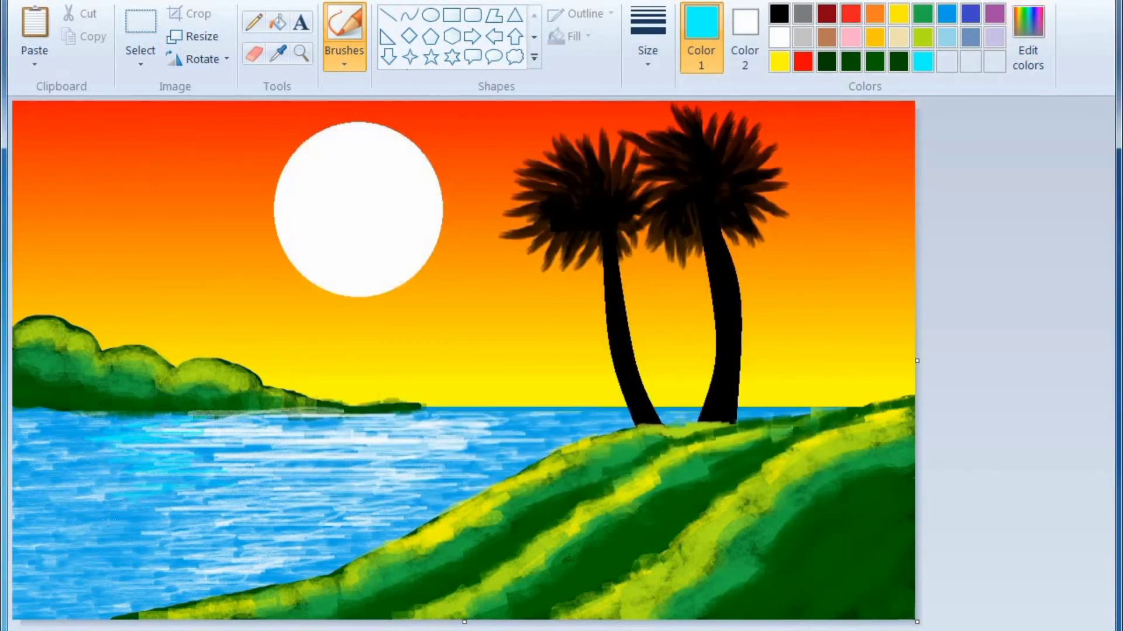
left_click_drag(484, 427, 443, 454)
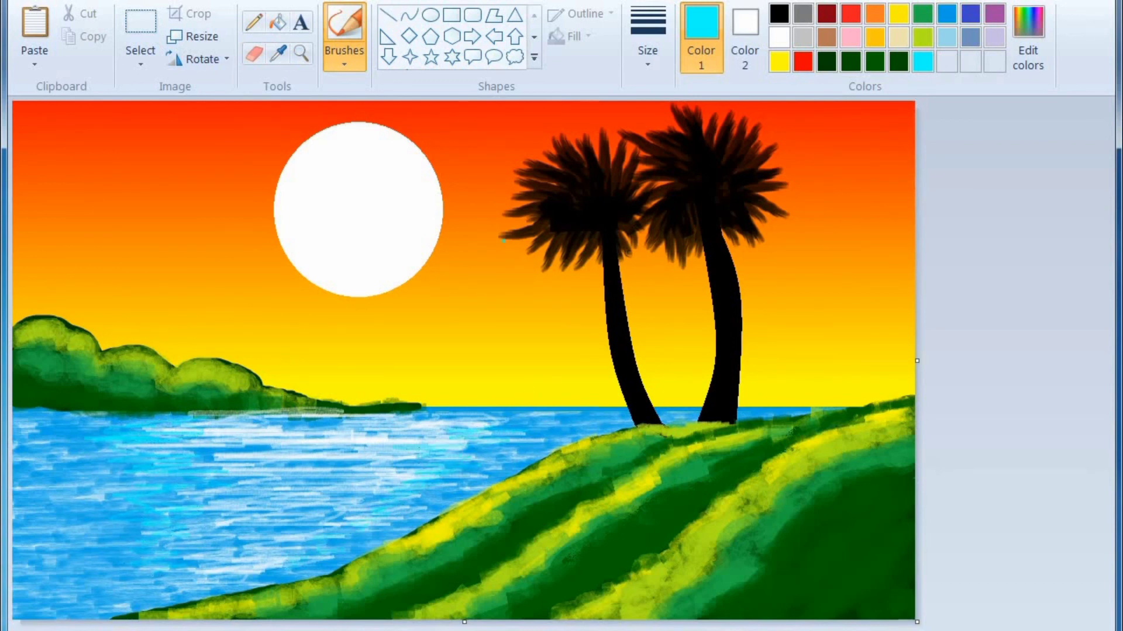
Step: Paint a flock of small black birds in the sky left of the sun using the thinnest brush size
left_click(969, 13)
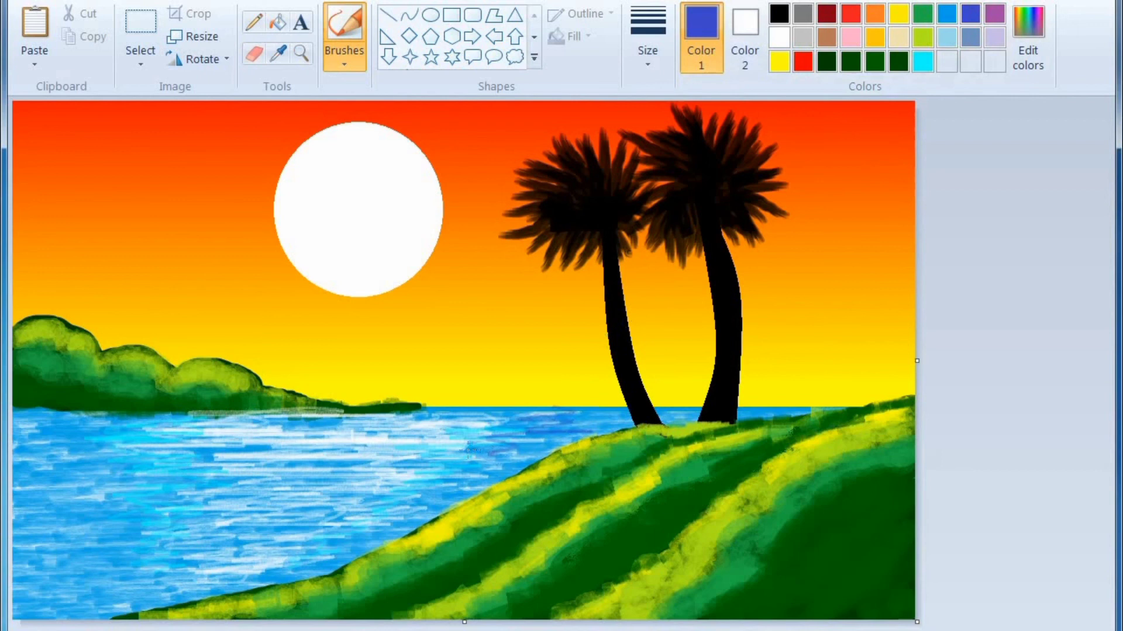
left_click(350, 54)
left_click(344, 133)
left_click(648, 52)
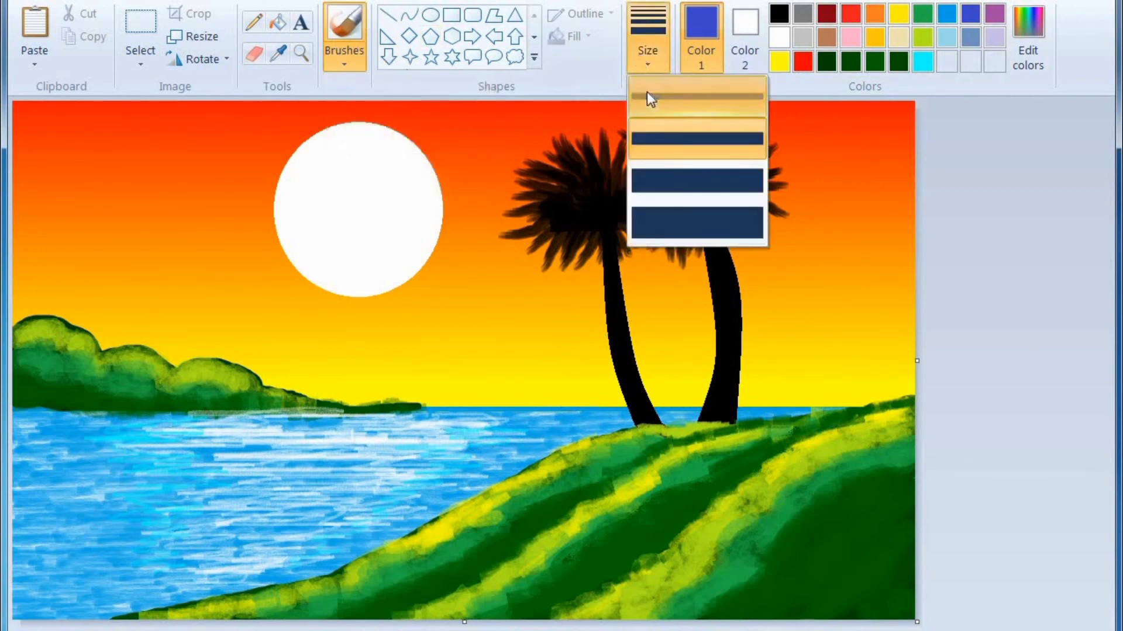
left_click(649, 97)
left_click(778, 12)
left_click_drag(108, 208, 139, 218)
mouse_move(133, 177)
left_mouse_down()
mouse_move(135, 216)
mouse_move(176, 187)
mouse_move(176, 201)
mouse_move(165, 178)
mouse_move(125, 174)
mouse_move(90, 202)
left_mouse_up()
left_click_drag(64, 159, 93, 158)
left_click_drag(59, 199, 88, 201)
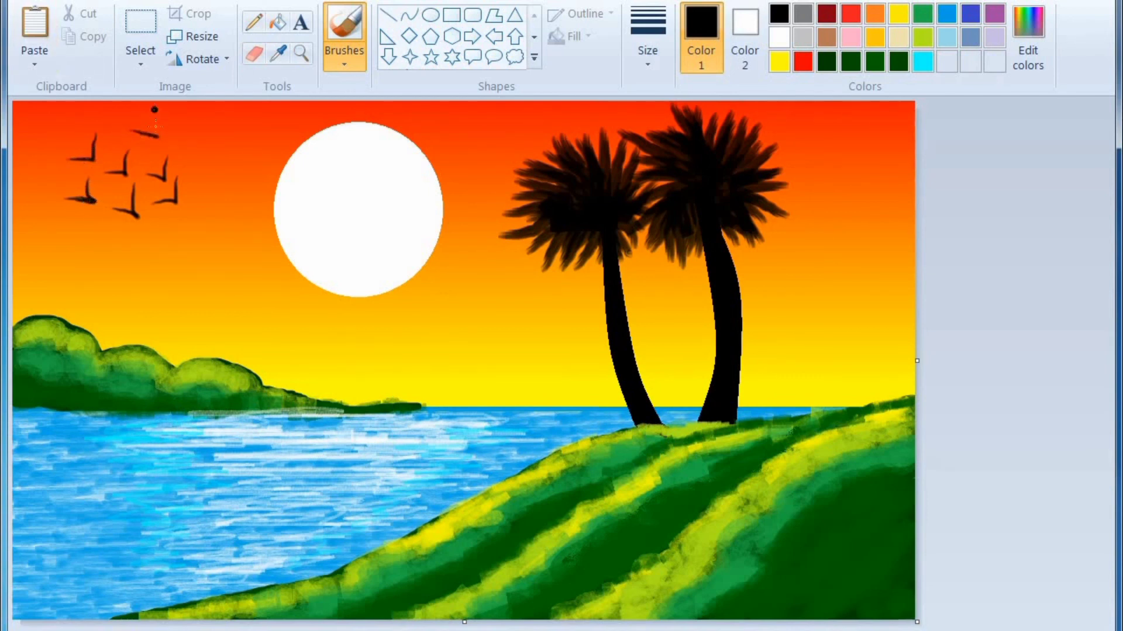